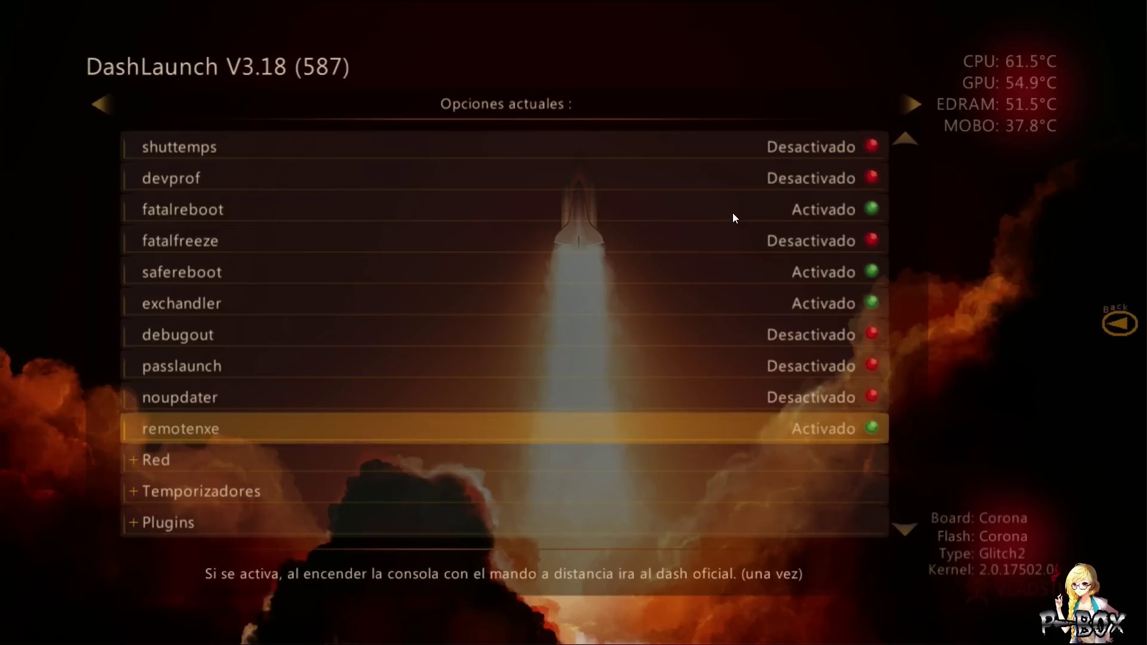
# Review the descriptions of the behaviour options between fatalreboot and remotenxe, ending on the Red category.
pyautogui.press('Up')
pyautogui.press('Up')
pyautogui.press('Up')
pyautogui.press('Up')
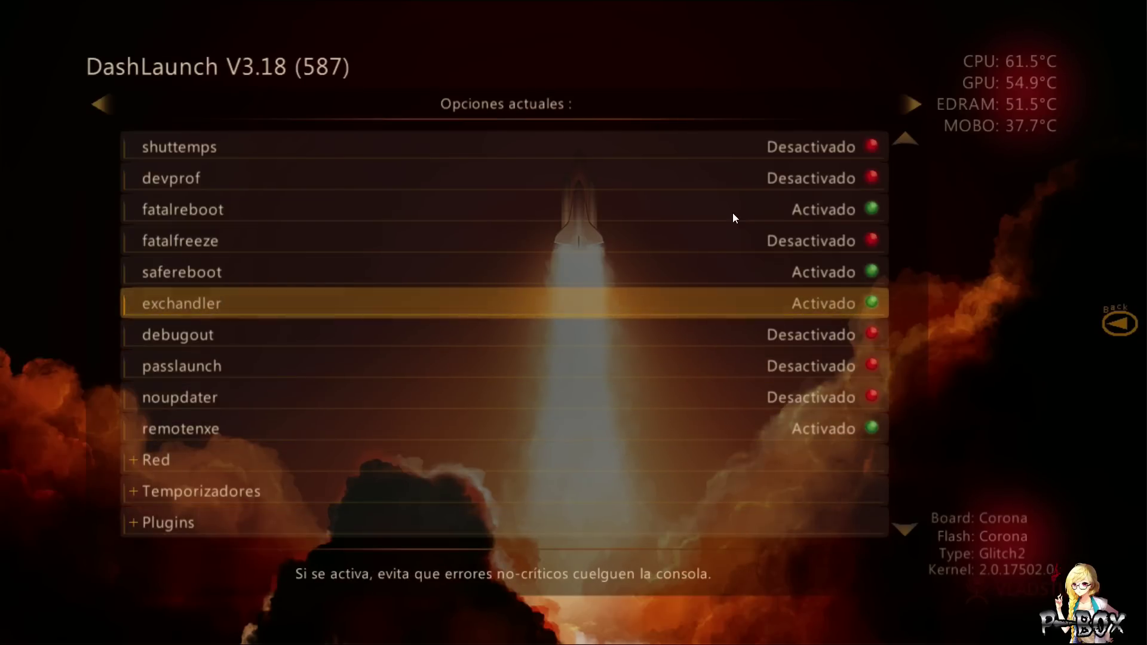
pyautogui.press('Up')
pyautogui.press('Up')
pyautogui.press('Up')
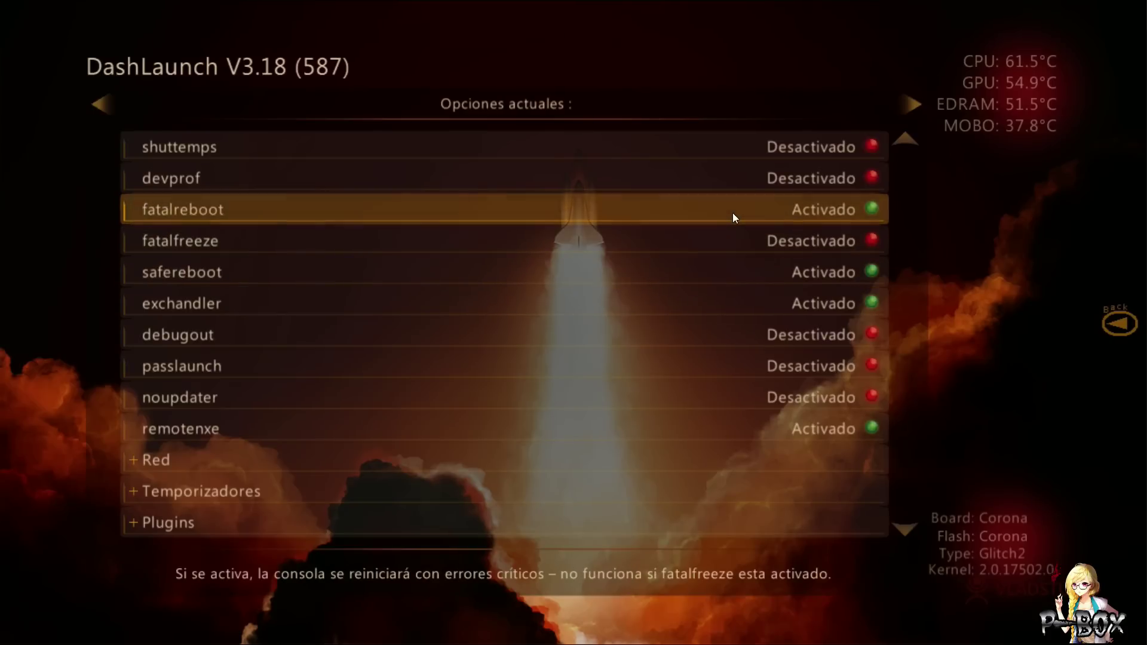
pyautogui.press('Down')
pyautogui.press('Down')
pyautogui.press('Down')
pyautogui.press('Down')
pyautogui.press('Down')
pyautogui.press('Down')
pyautogui.press('Down')
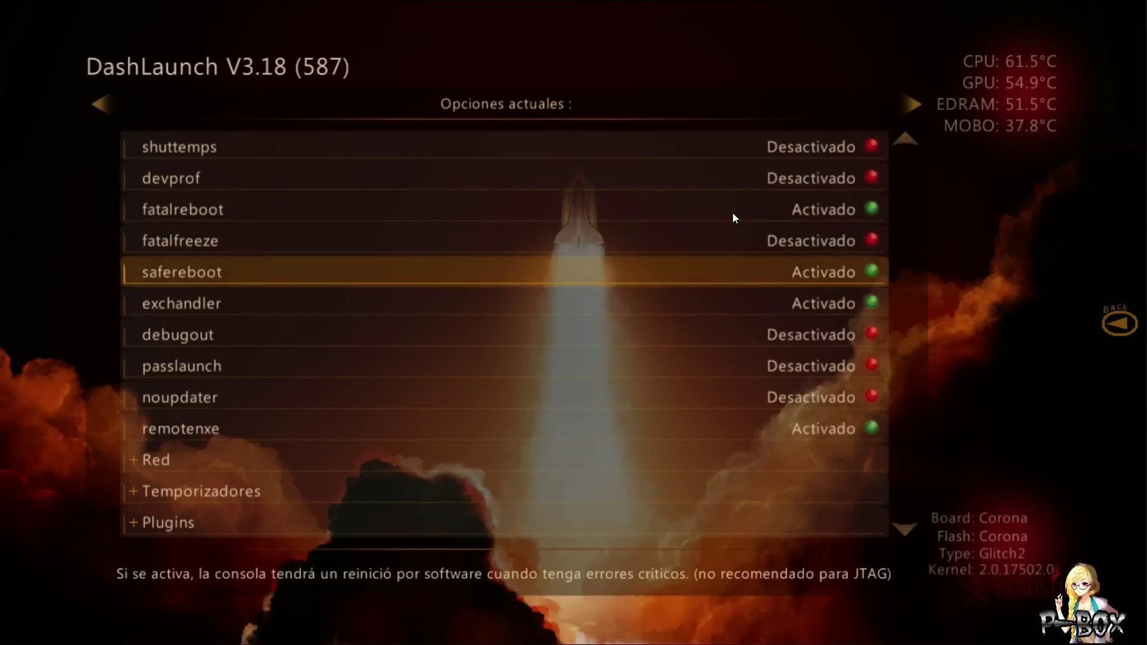
pyautogui.press('Down')
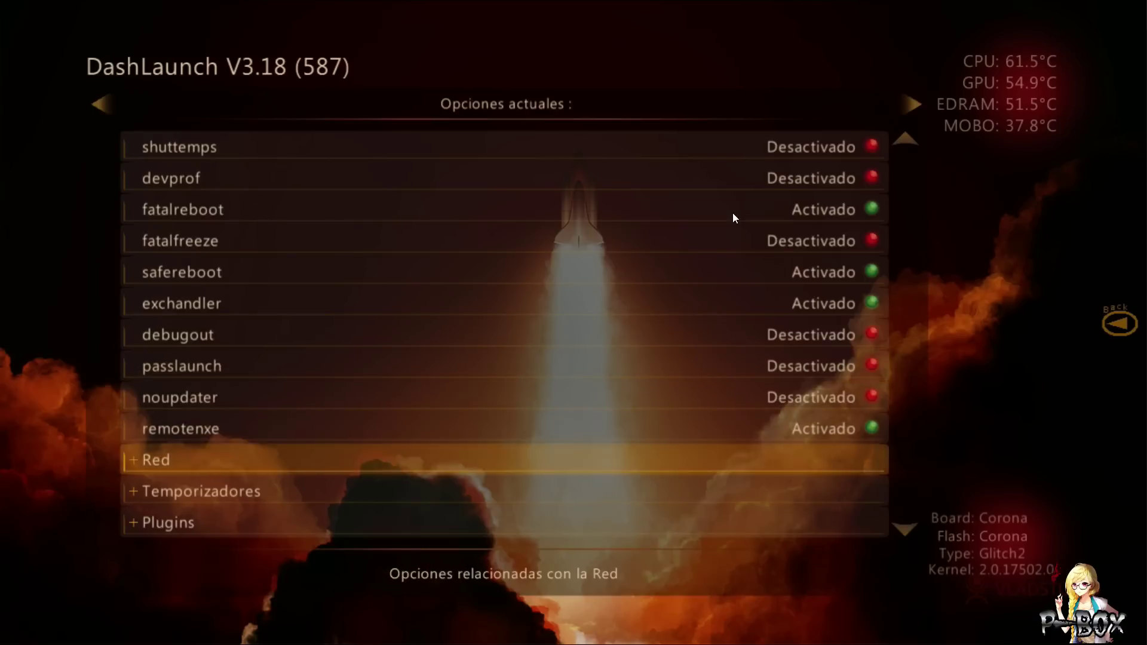
# Expand the Red category and review its network options, including pingpatch, liveblock, livestrong, xhttp, nonetstore, devlink and sockpatch.
pyautogui.press('Return')
pyautogui.press('Down')
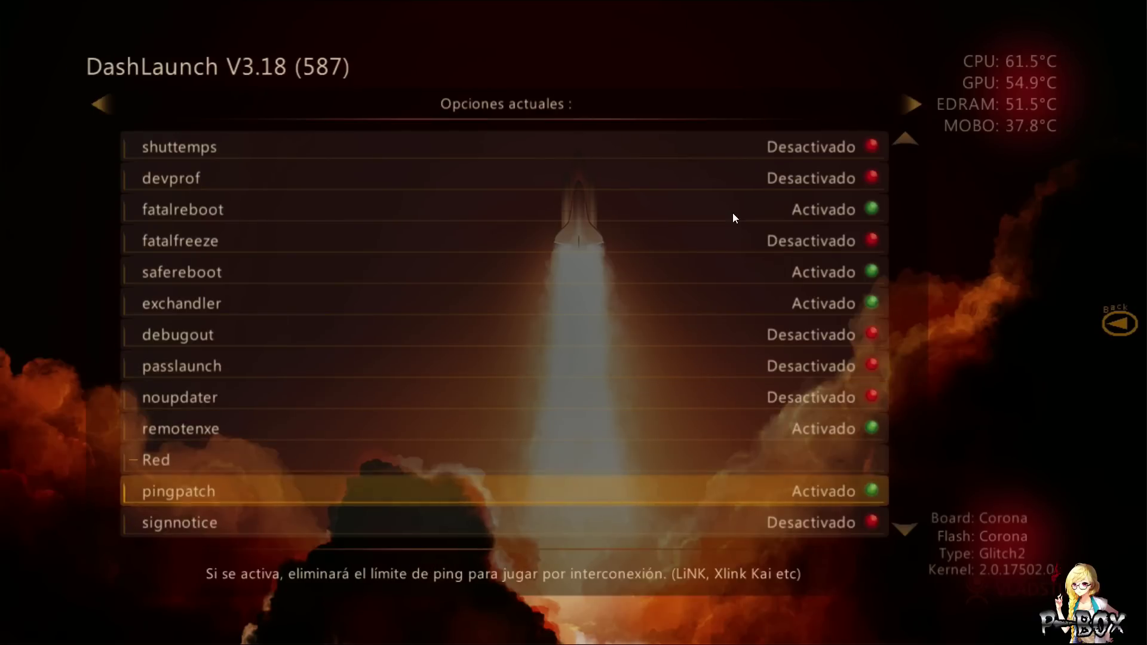
pyautogui.press('Down')
pyautogui.press('Down')
pyautogui.press('Down')
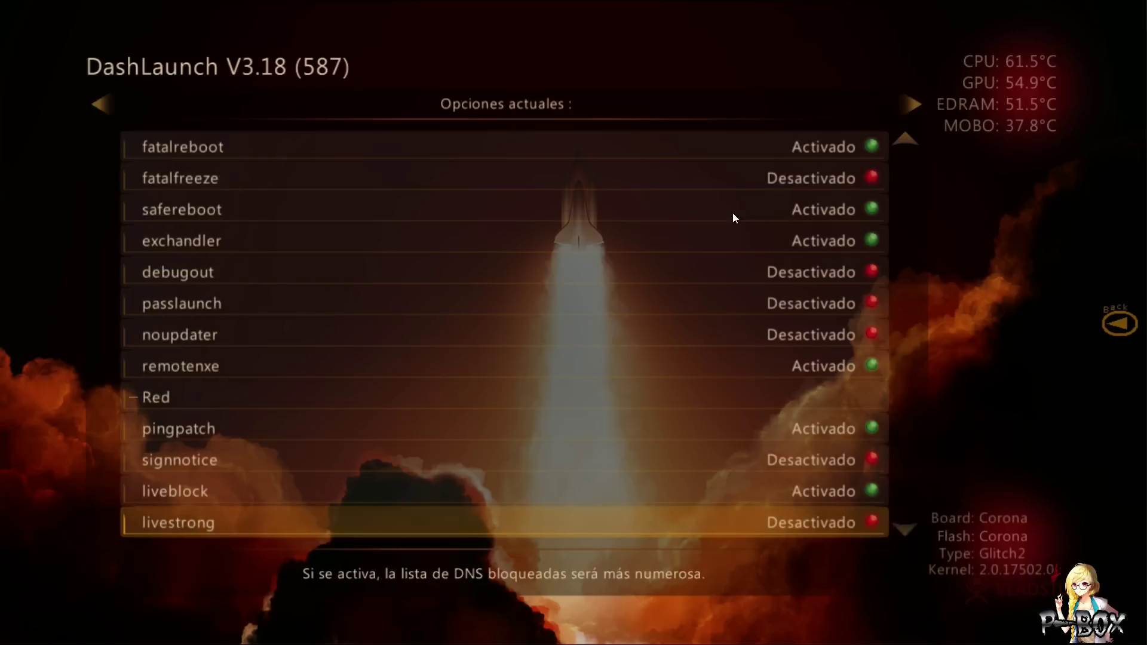
pyautogui.press('Down')
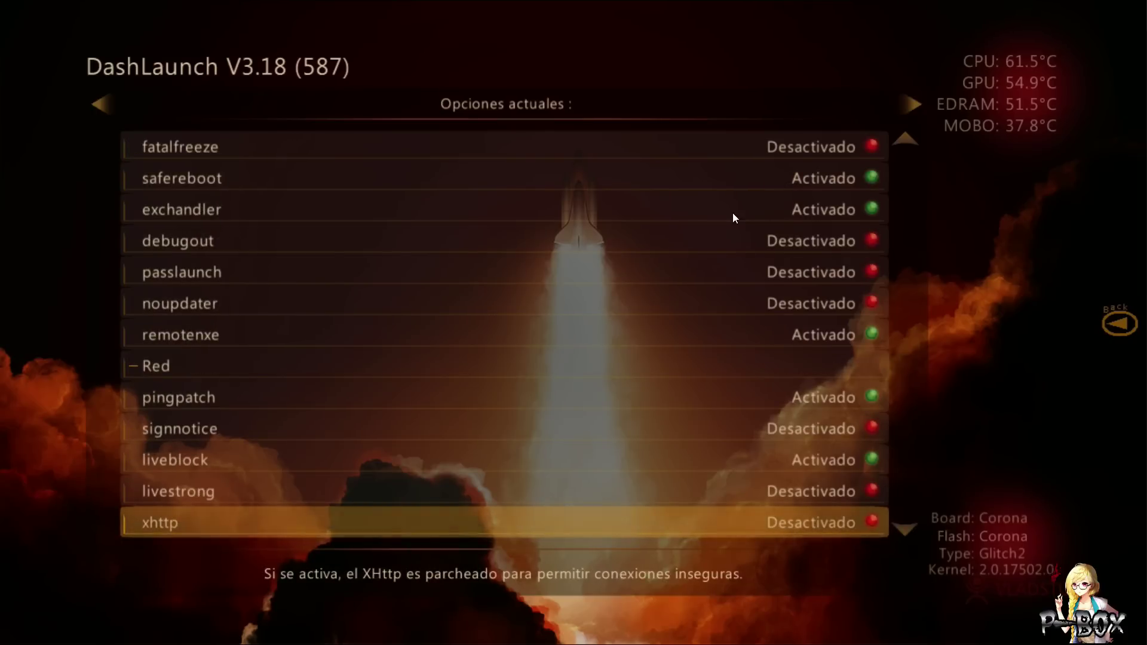
pyautogui.press('Up')
pyautogui.press('Up')
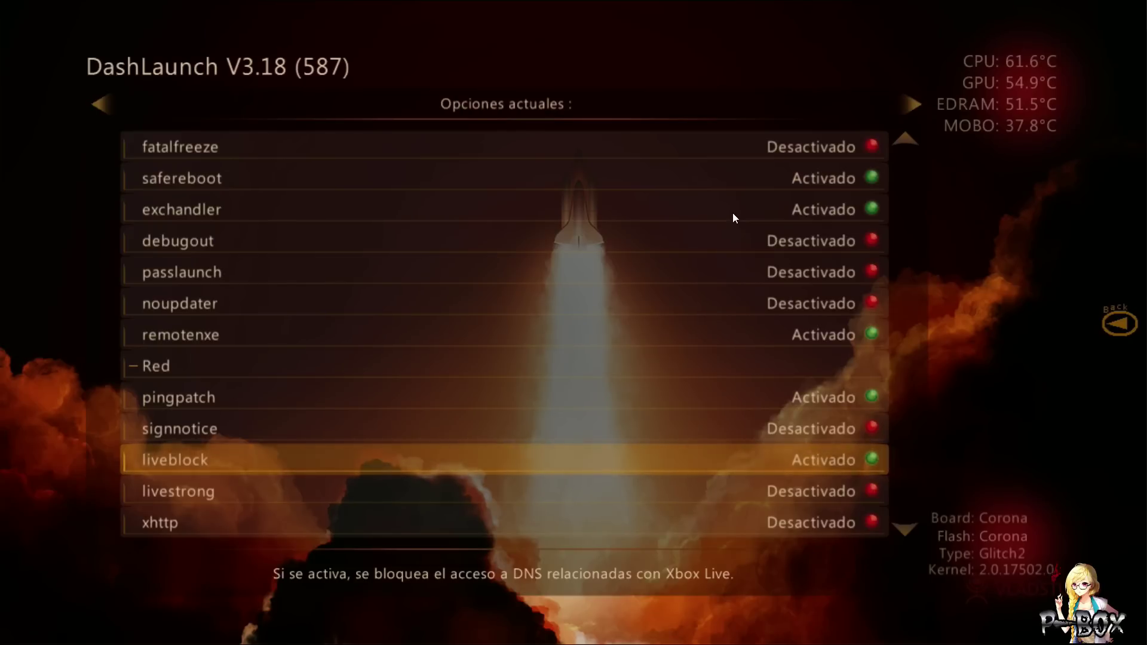
pyautogui.press('Down')
pyautogui.press('Down')
pyautogui.press('Down')
pyautogui.press('Down')
pyautogui.press('Down')
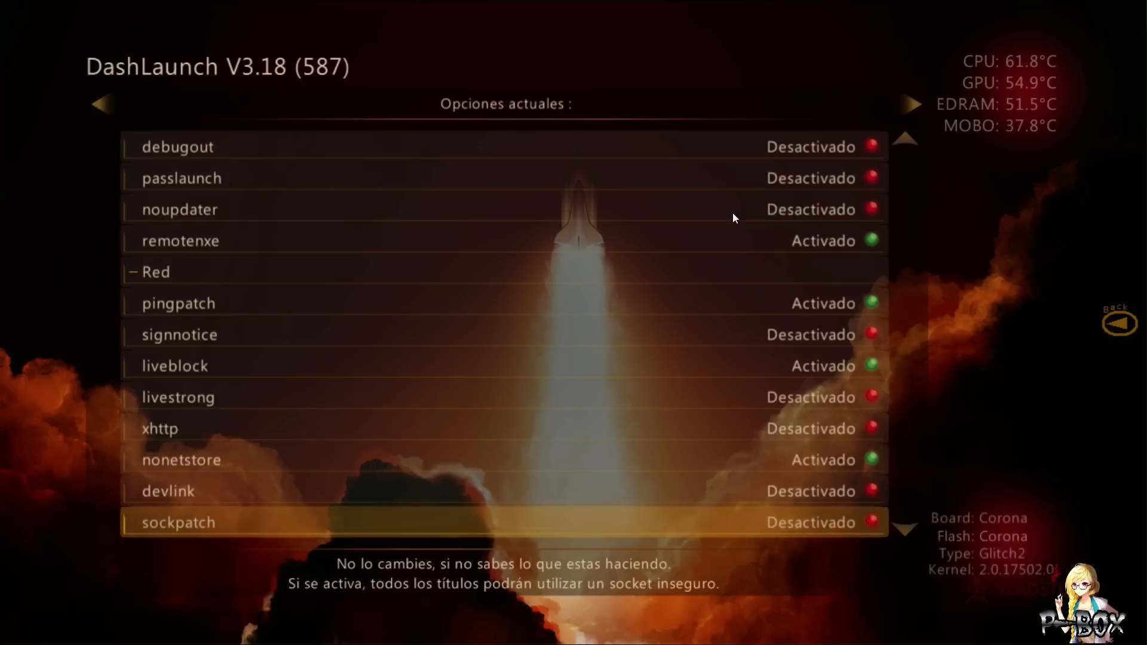
pyautogui.press('Down')
pyautogui.press('Down')
pyautogui.press('Down')
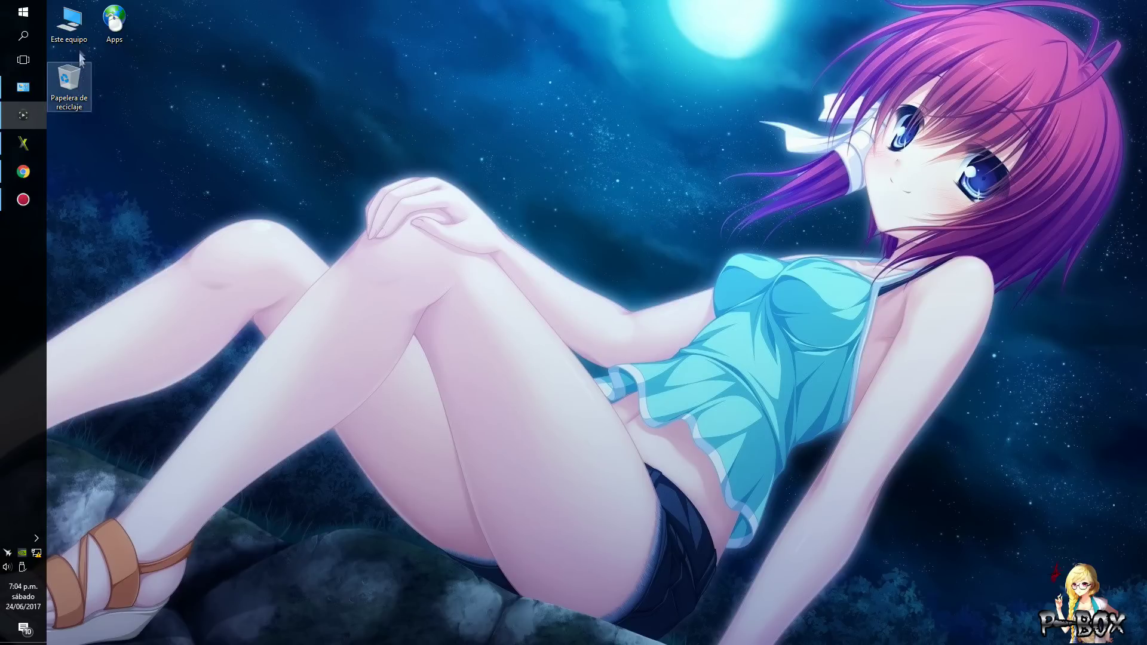
# Switch to File Explorer on This PC and check the file system in the properties of USB drive F:.
pyautogui.doubleClick(69, 23)
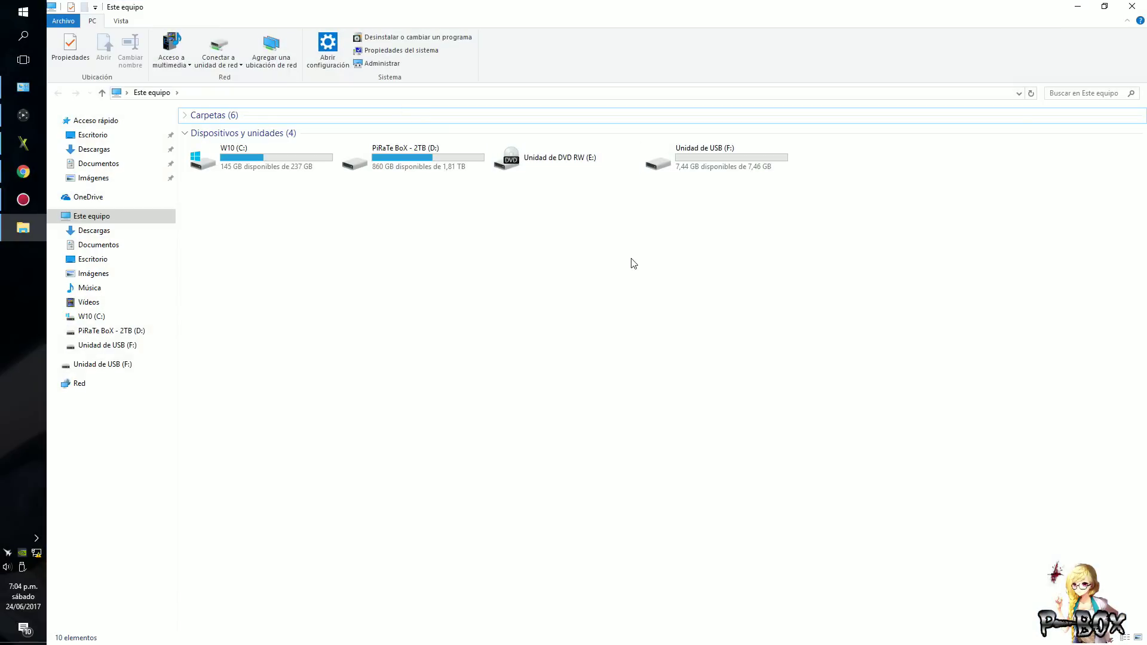
pyautogui.rightClick(691, 153)
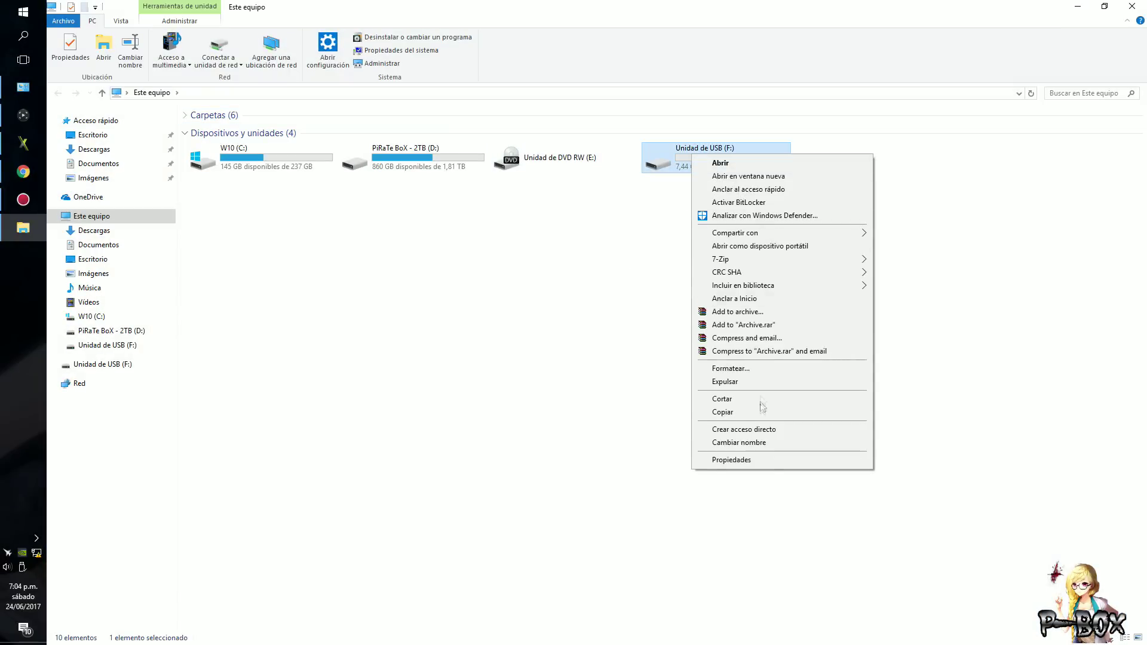
pyautogui.click(768, 459)
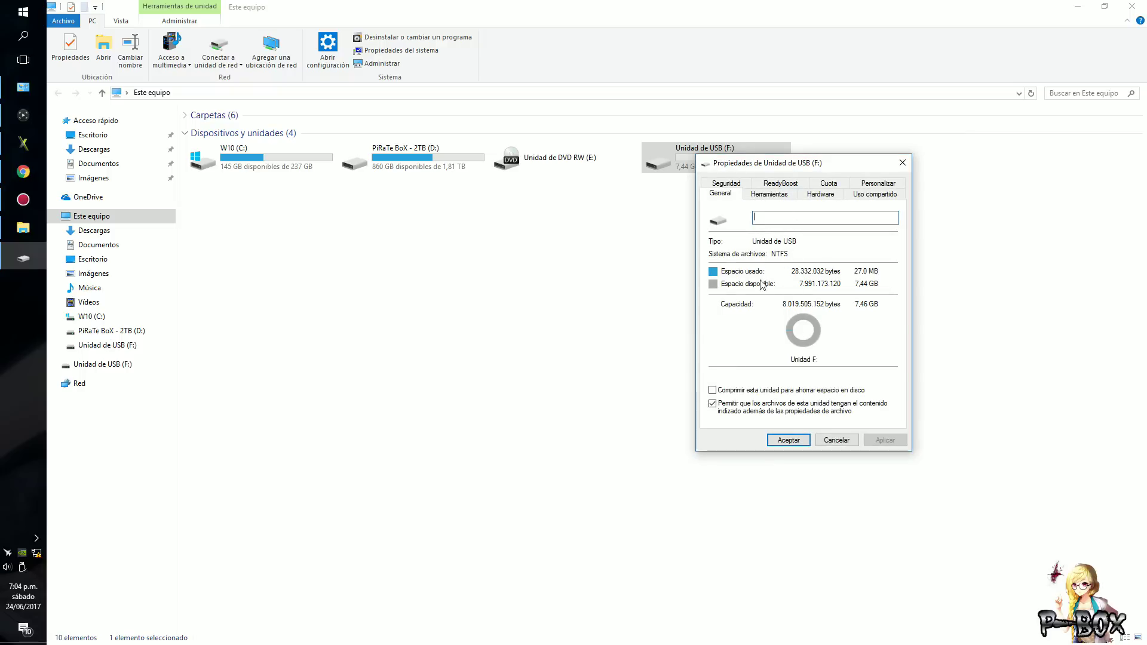
pyautogui.click(797, 438)
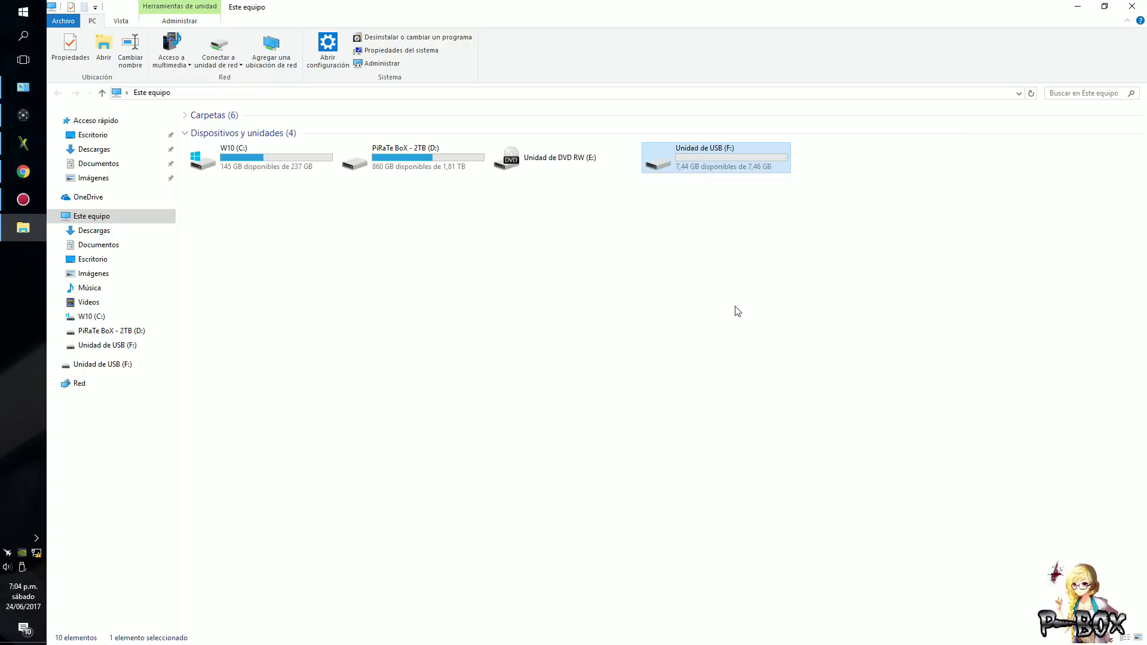
pyautogui.click(651, 285)
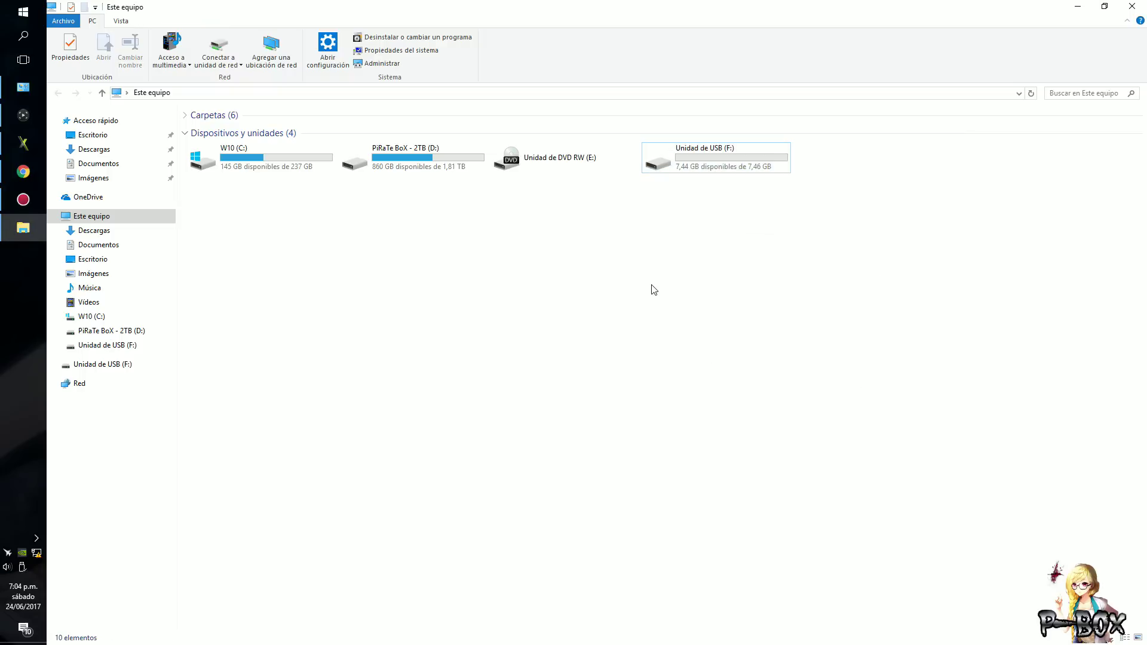
# Open the format settings for USB drive F: and set the file system to FAT32.
pyautogui.click(695, 156)
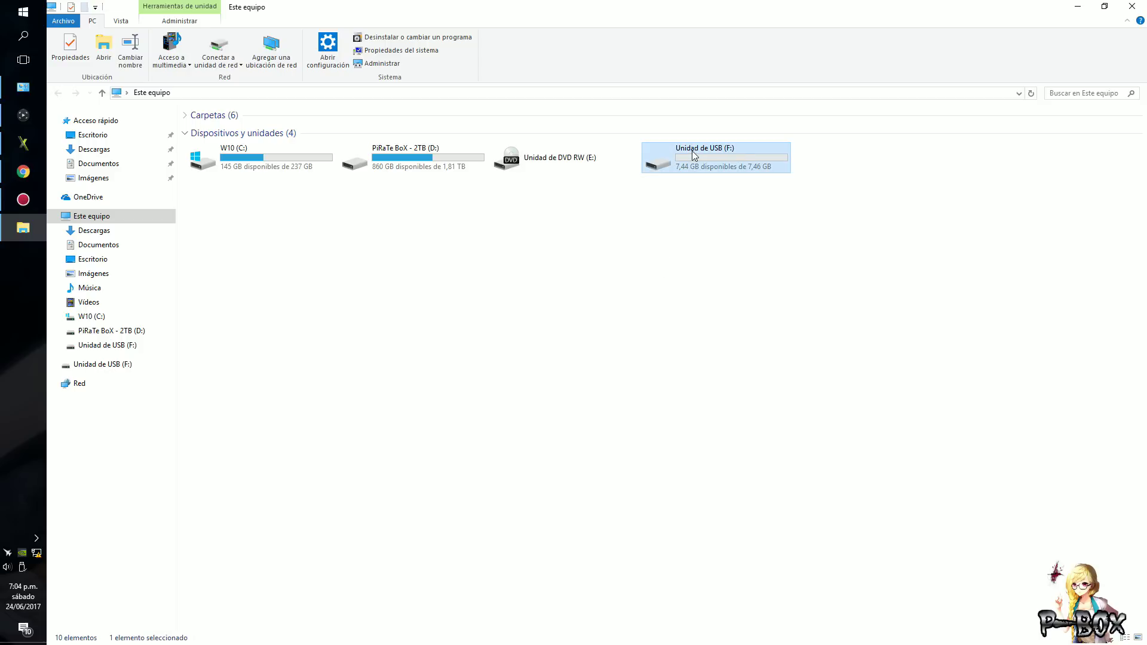
pyautogui.rightClick(695, 156)
pyautogui.click(731, 367)
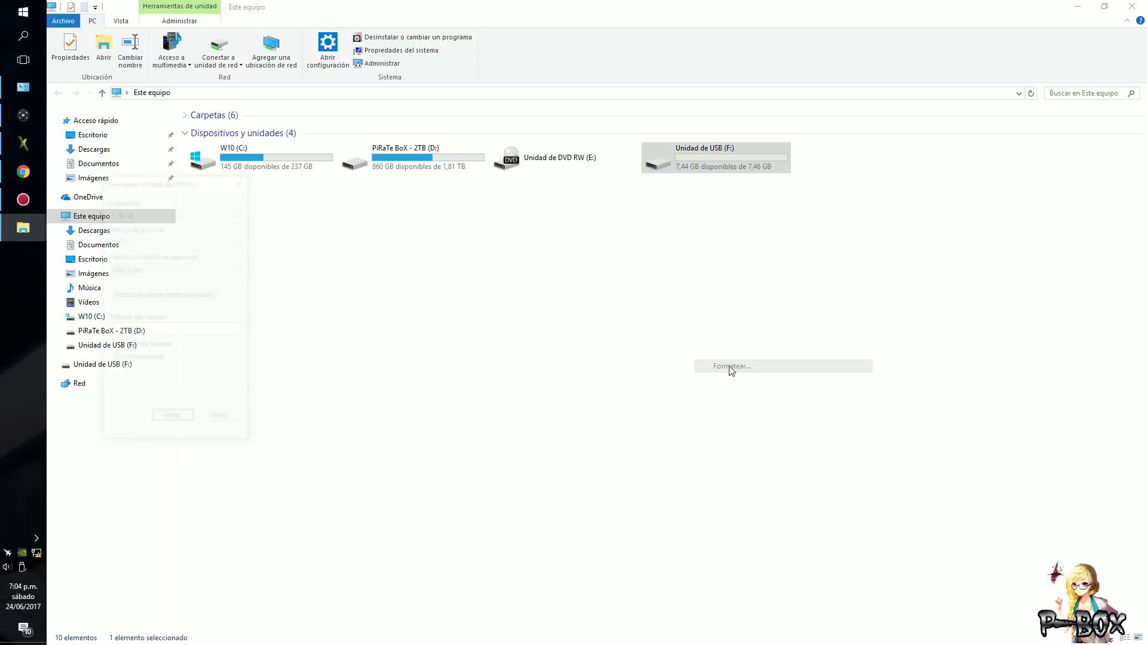
pyautogui.click(146, 242)
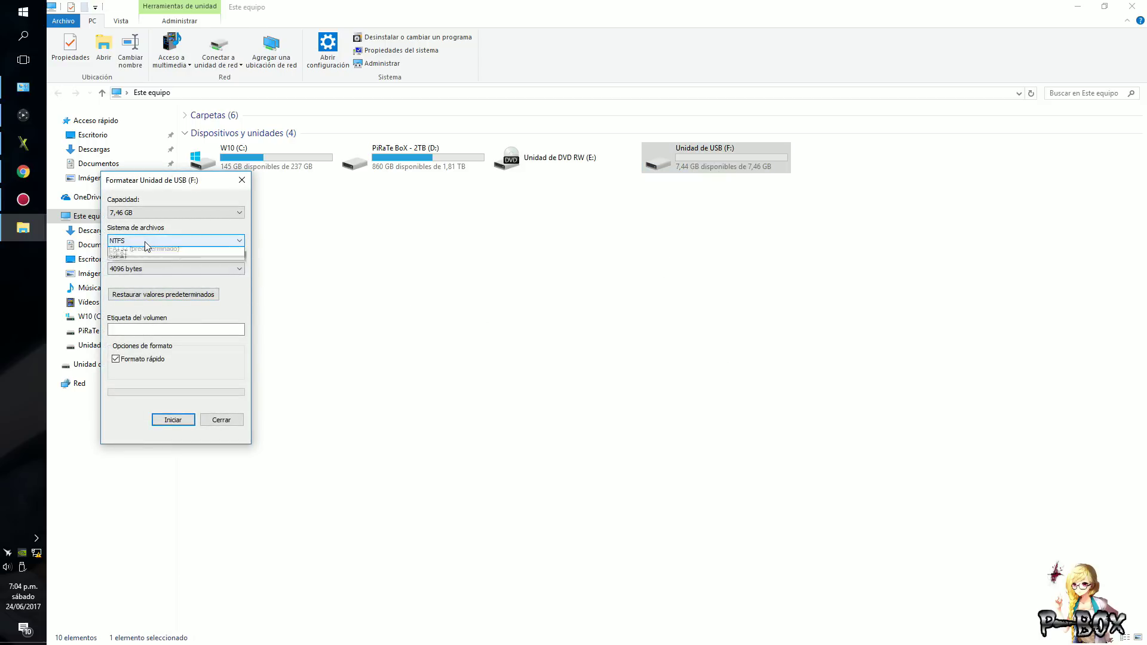
pyautogui.click(145, 242)
pyautogui.click(146, 242)
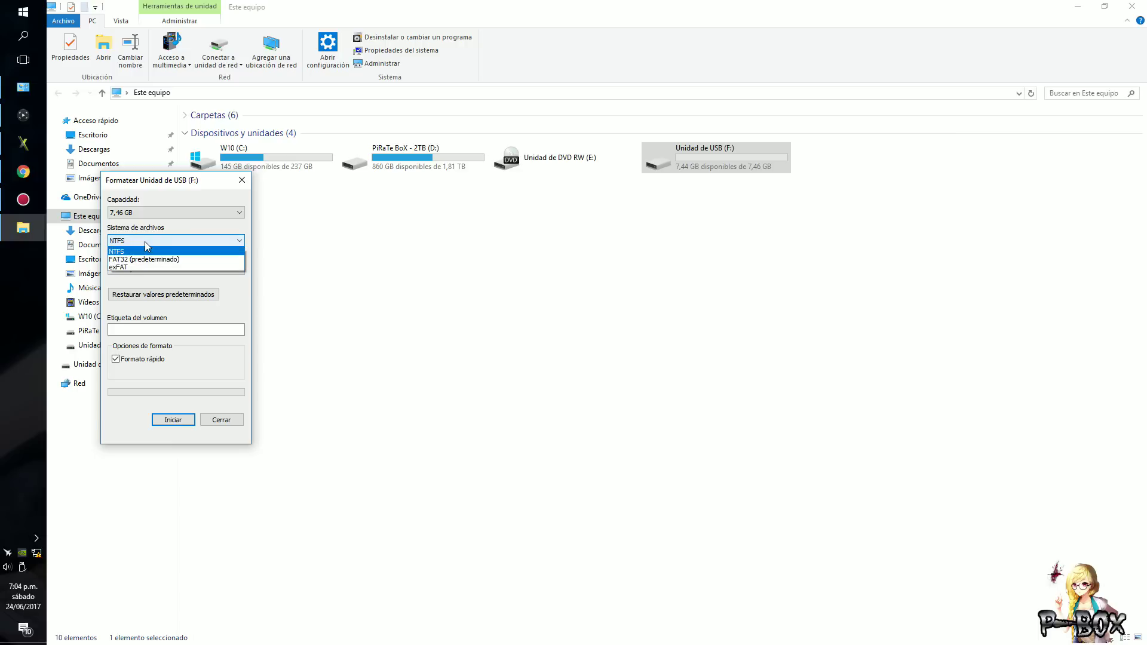
pyautogui.click(148, 259)
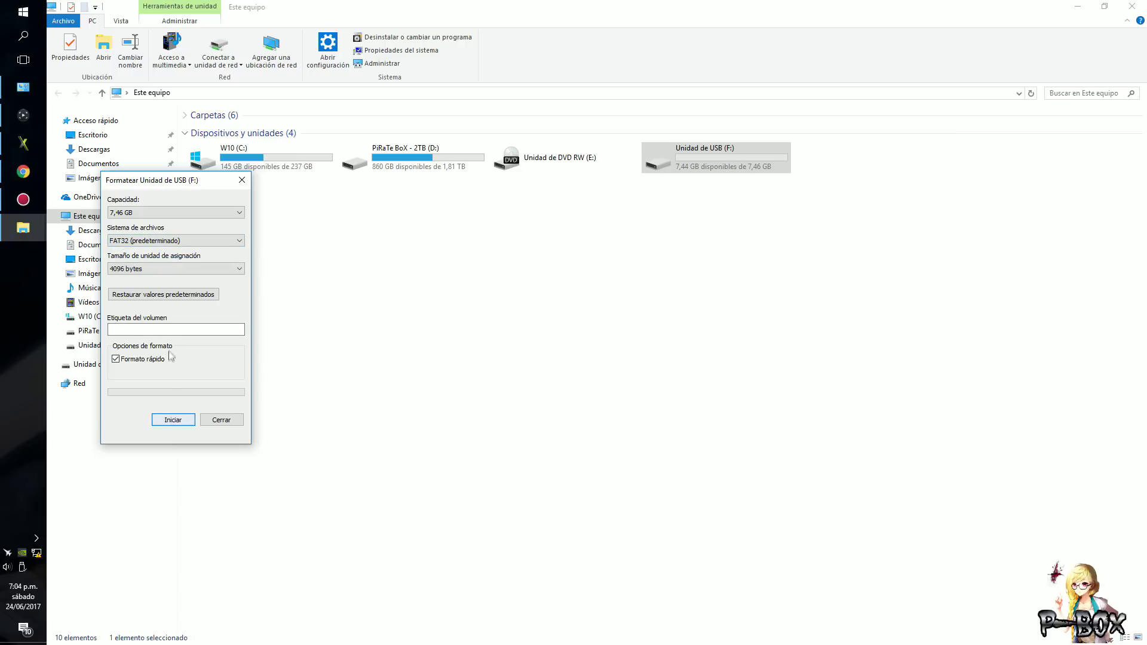
# Format the USB drive with the volume label USB P-BOX and close File Explorer.
pyautogui.click(166, 329)
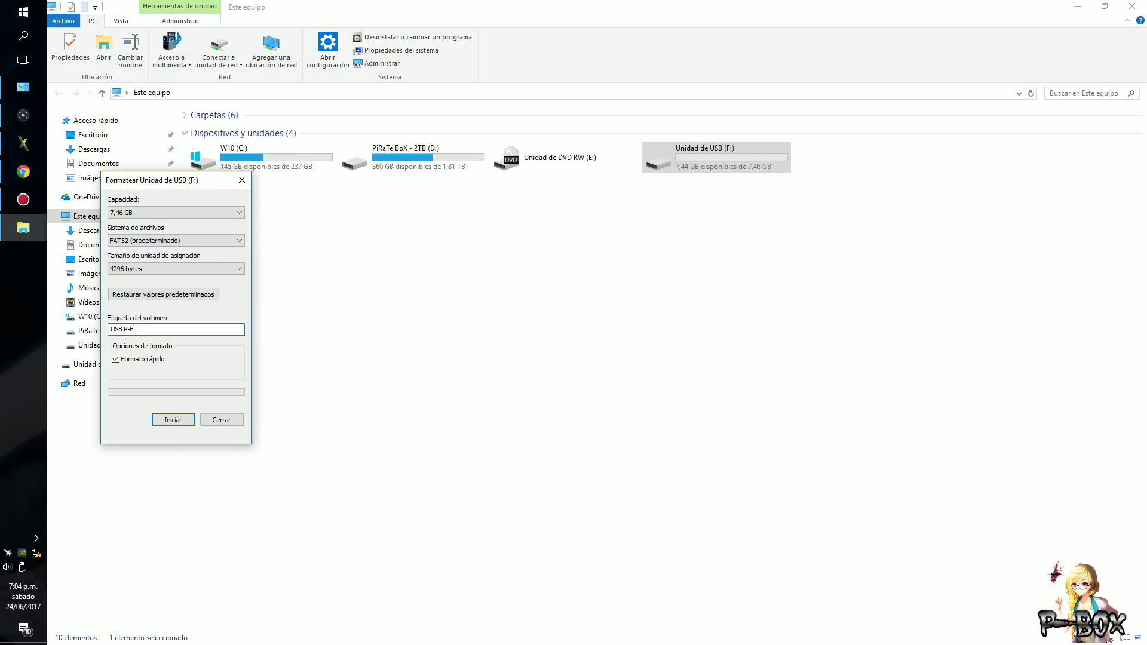
pyautogui.click(158, 420)
pyautogui.click(656, 330)
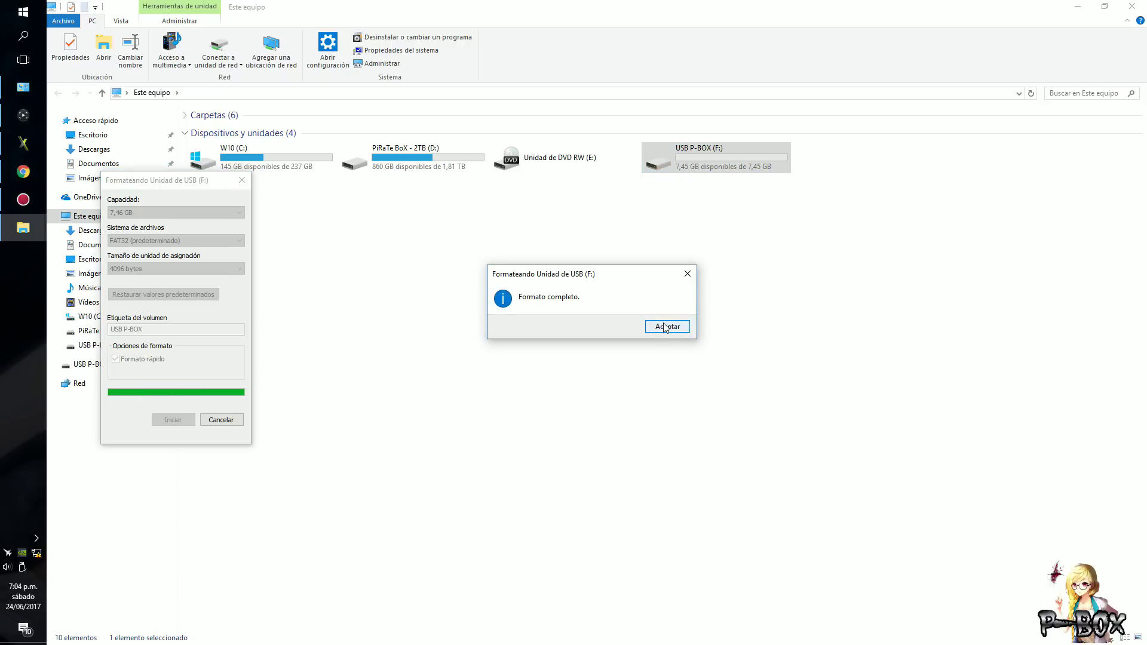
pyautogui.click(666, 327)
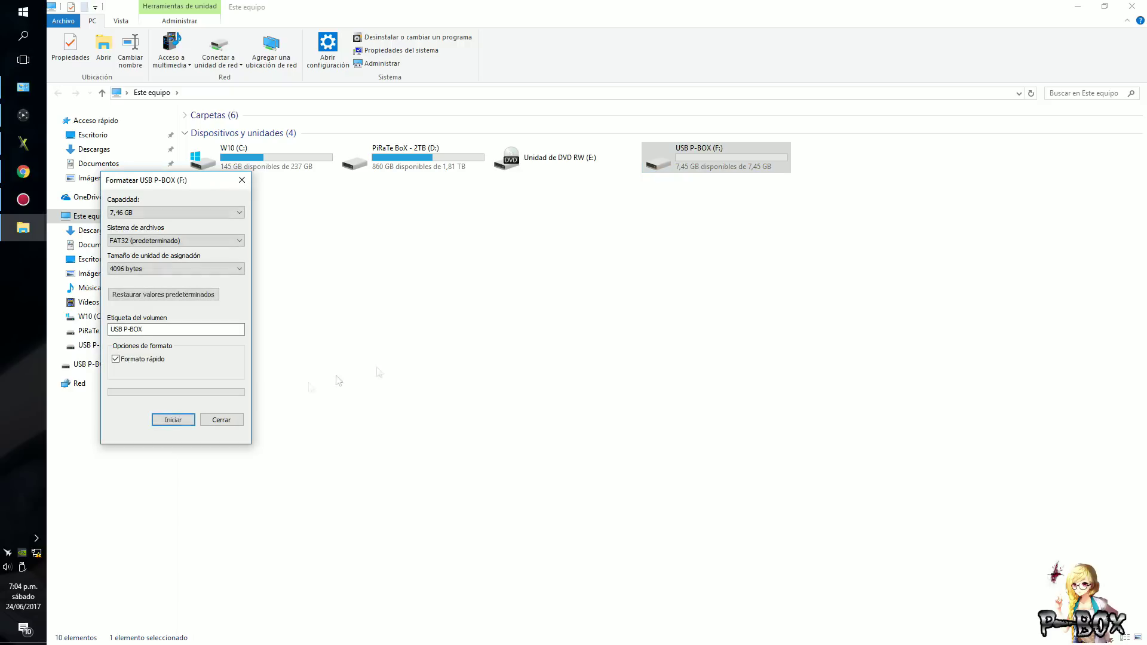
pyautogui.click(220, 422)
pyautogui.click(687, 327)
pyautogui.click(699, 165)
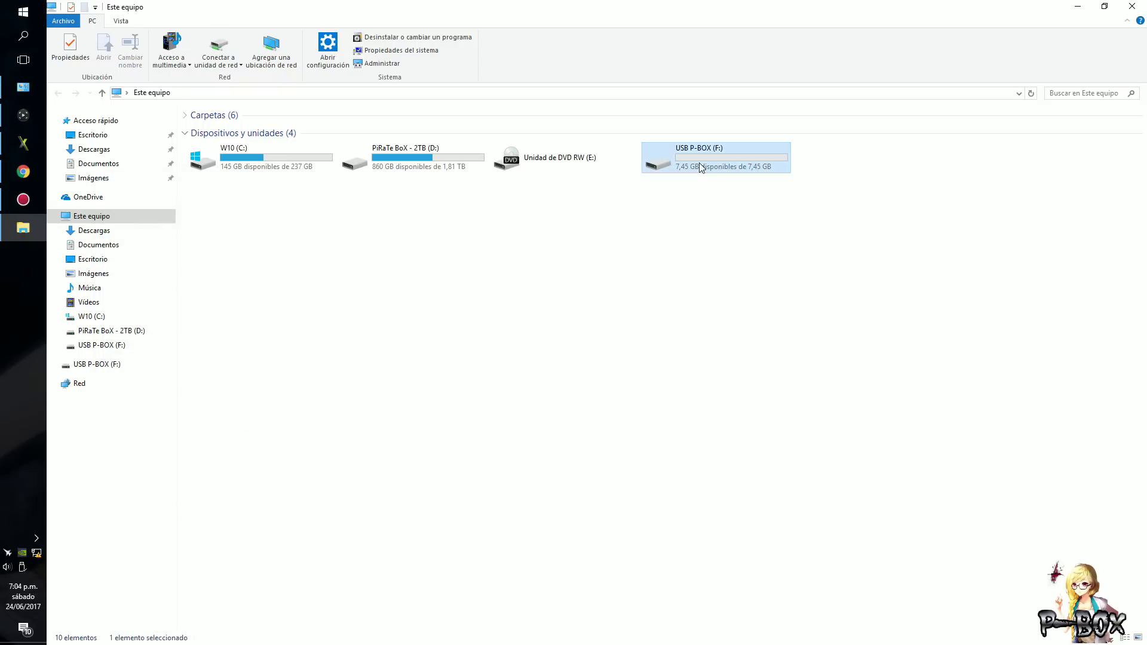
pyautogui.click(1135, 6)
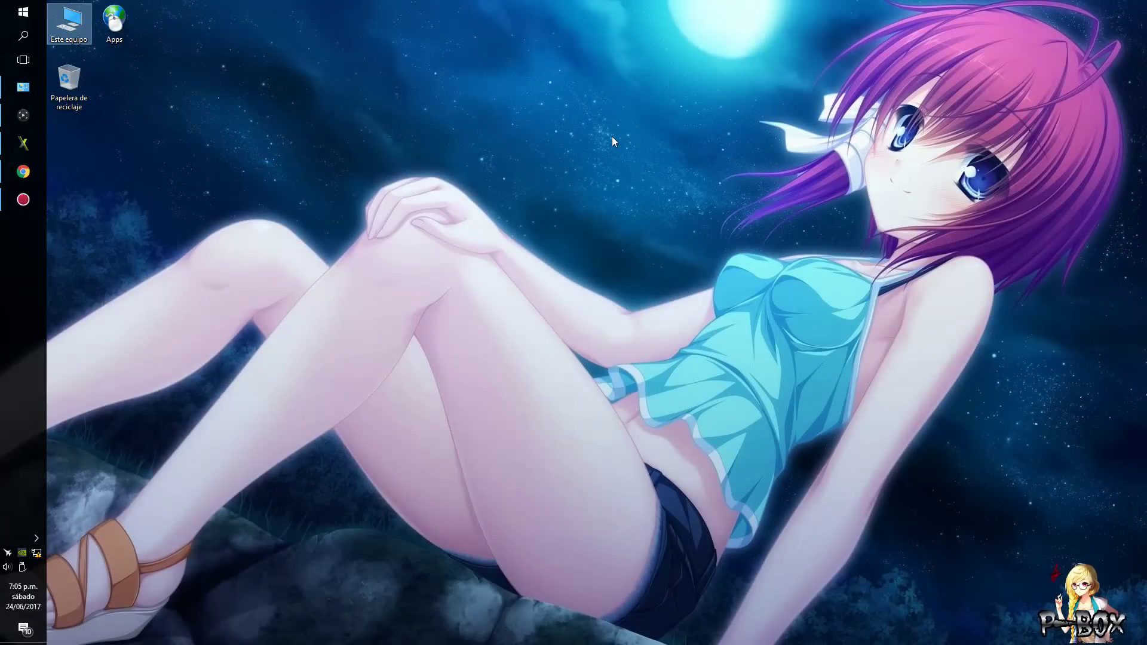
# Open FATXplorer from the pinned programs.
pyautogui.press('super')
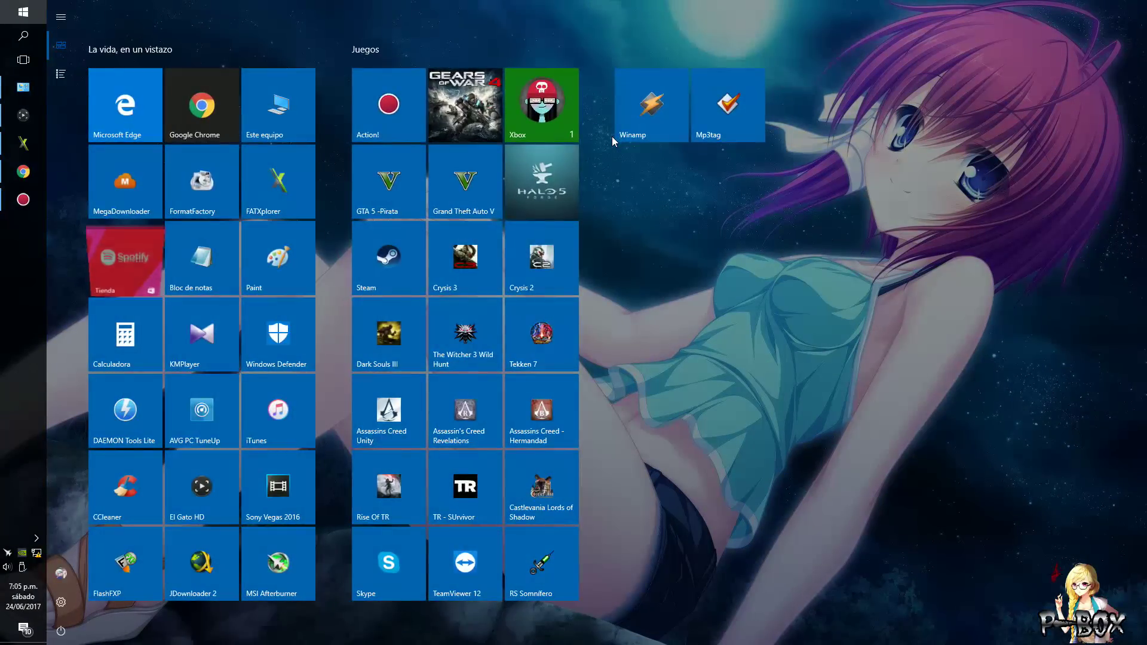
pyautogui.click(295, 178)
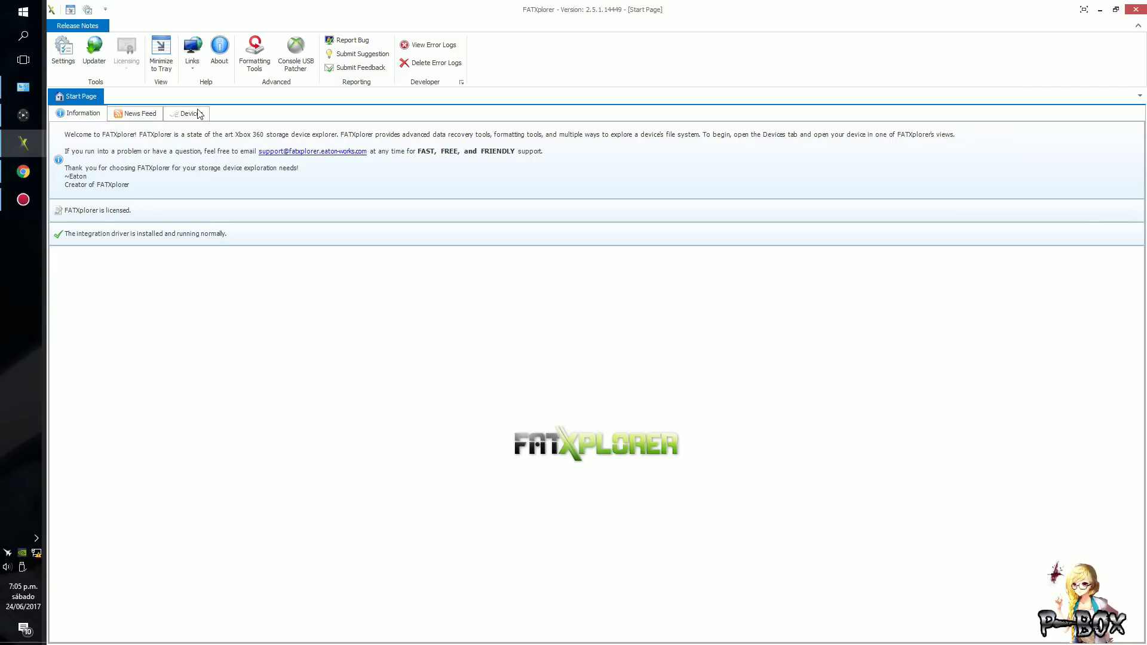
pyautogui.click(230, 338)
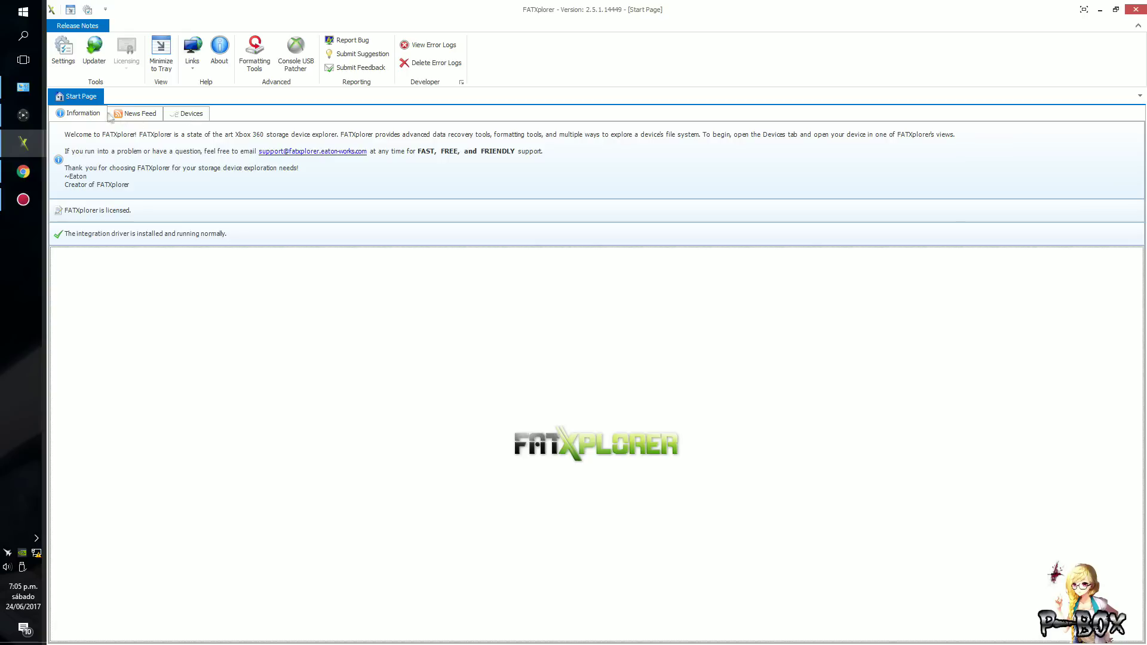
# Look at the Devices page of FATXplorer and return to the Information page.
pyautogui.click(193, 114)
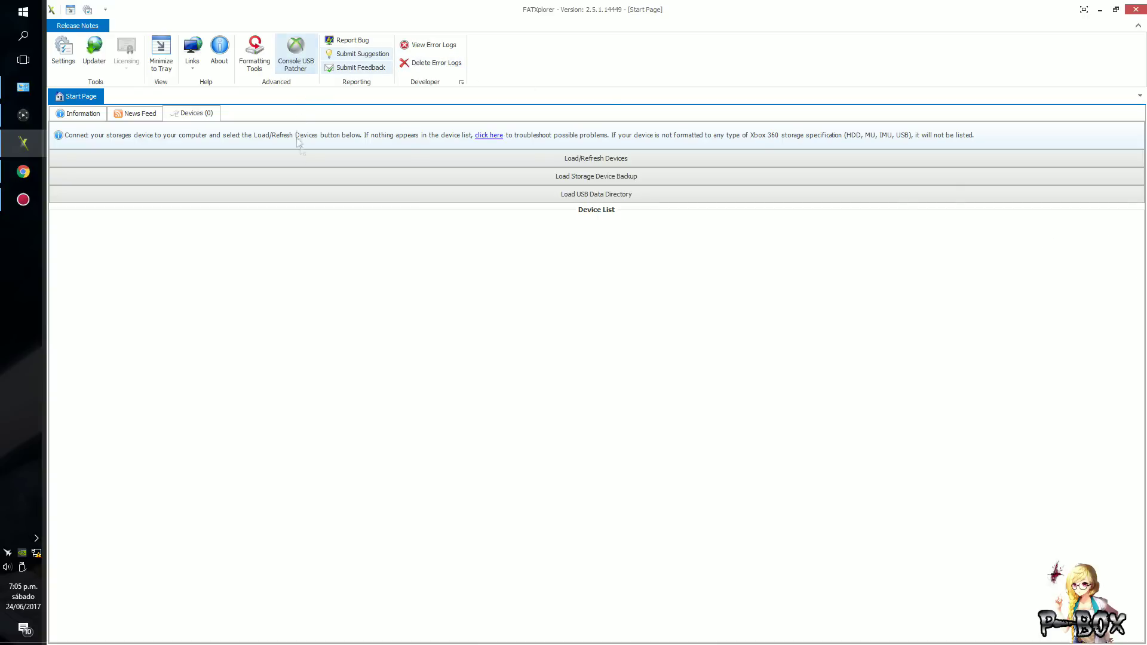
pyautogui.click(96, 117)
pyautogui.click(208, 114)
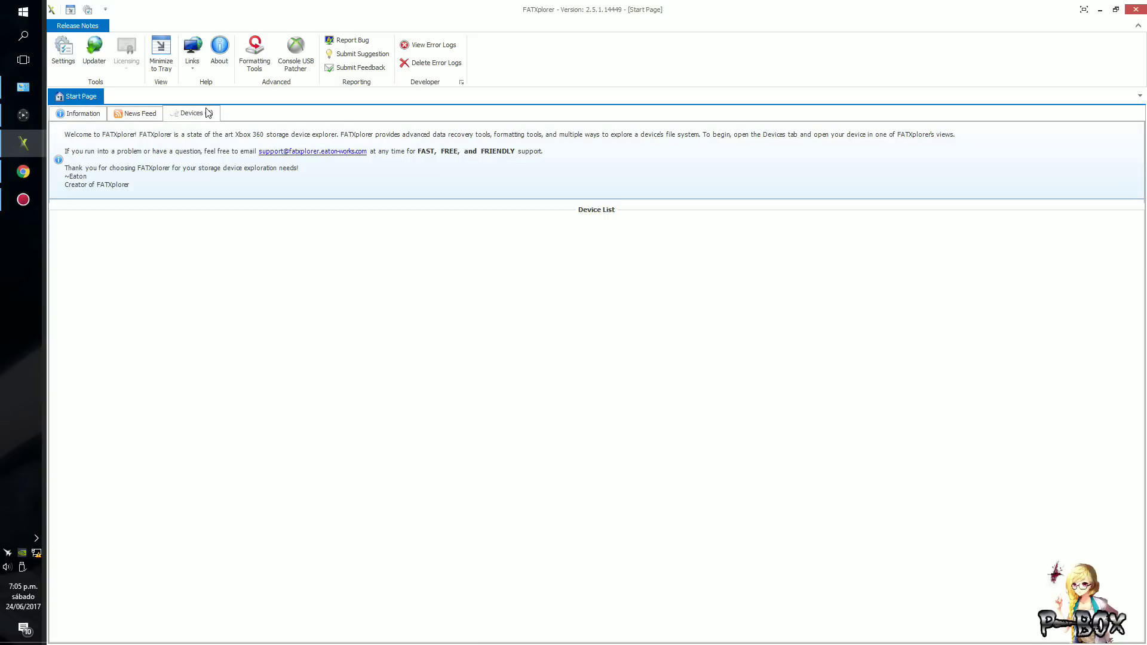
pyautogui.click(78, 116)
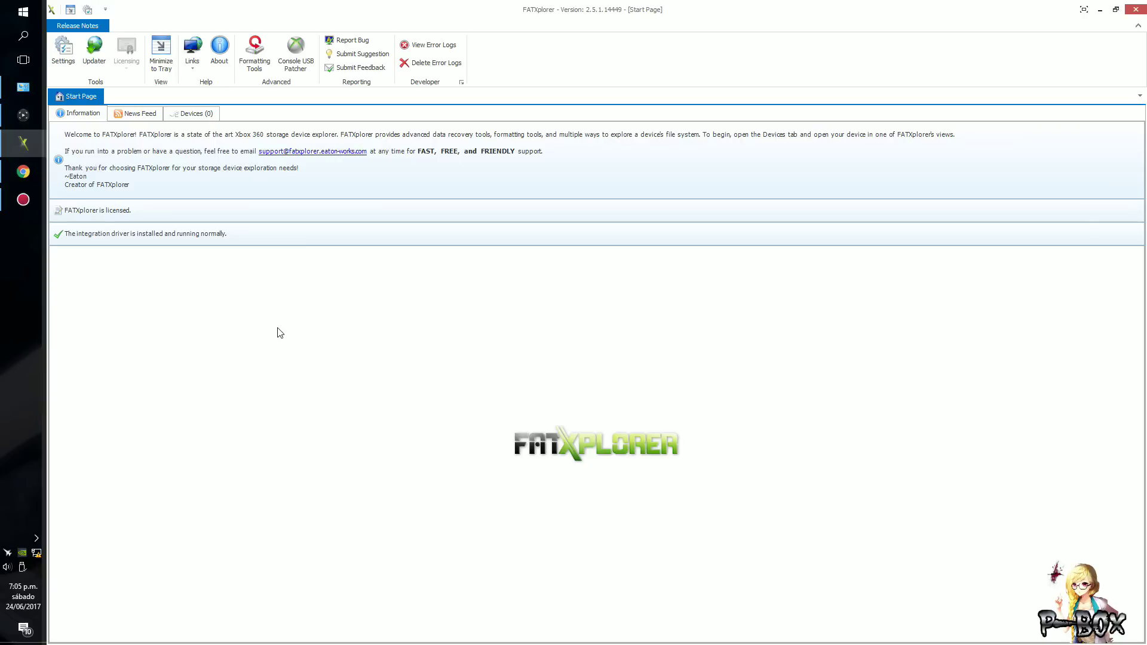
# Start the formatting wizard for an Xbox 360 USB device and advance to its device selection.
pyautogui.click(261, 64)
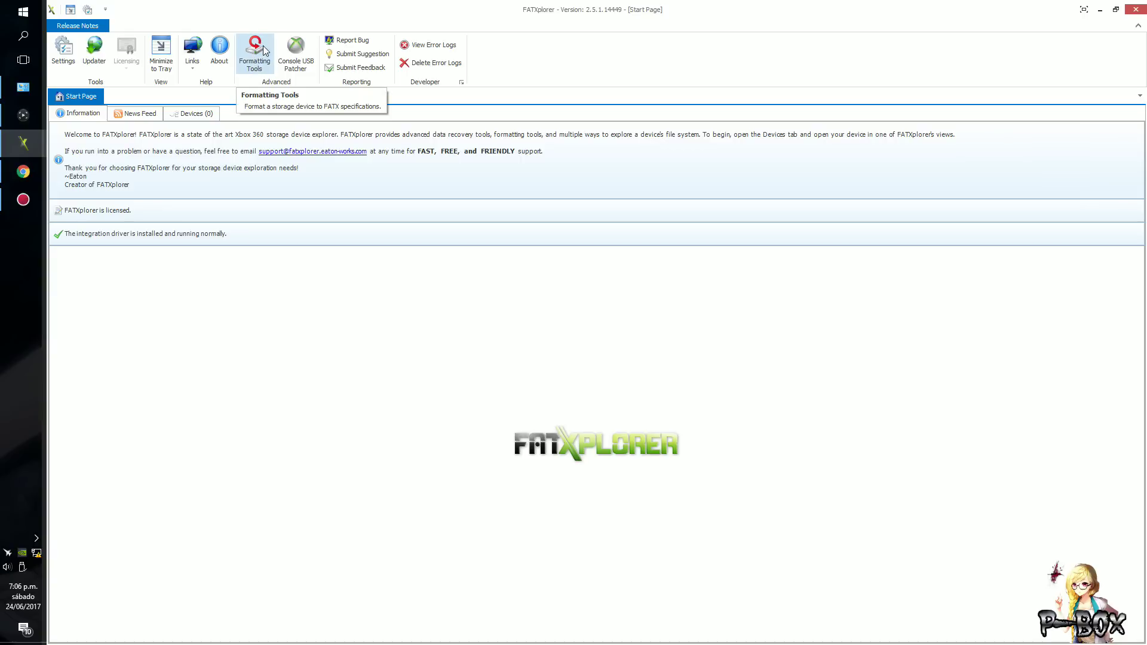
pyautogui.click(264, 50)
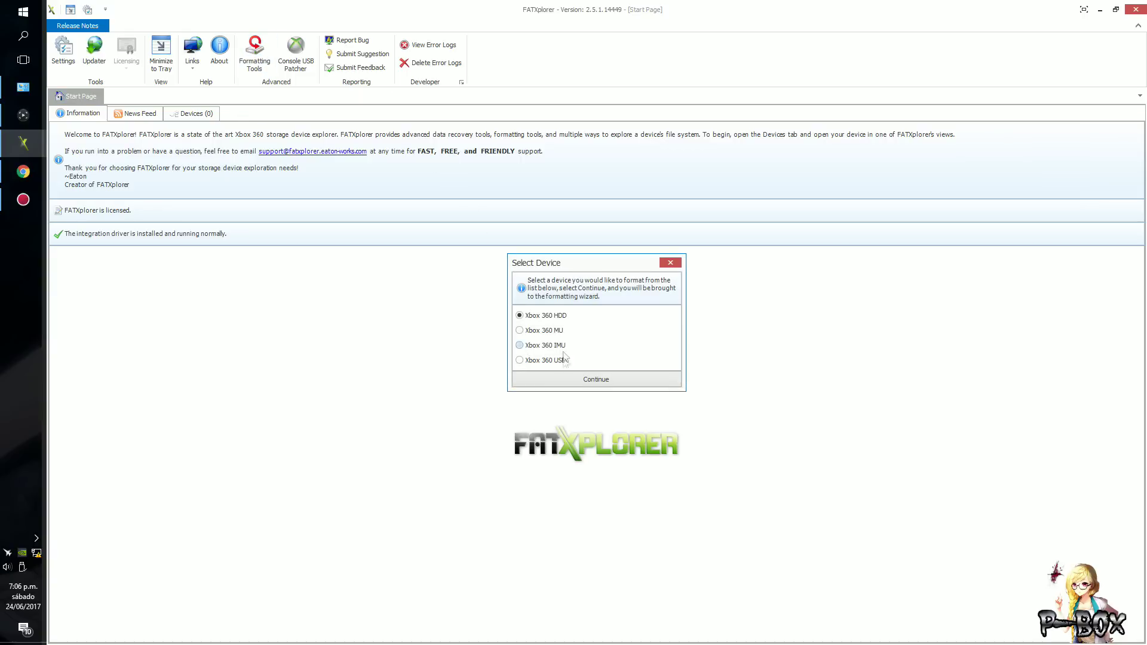
pyautogui.click(539, 362)
pyautogui.click(622, 384)
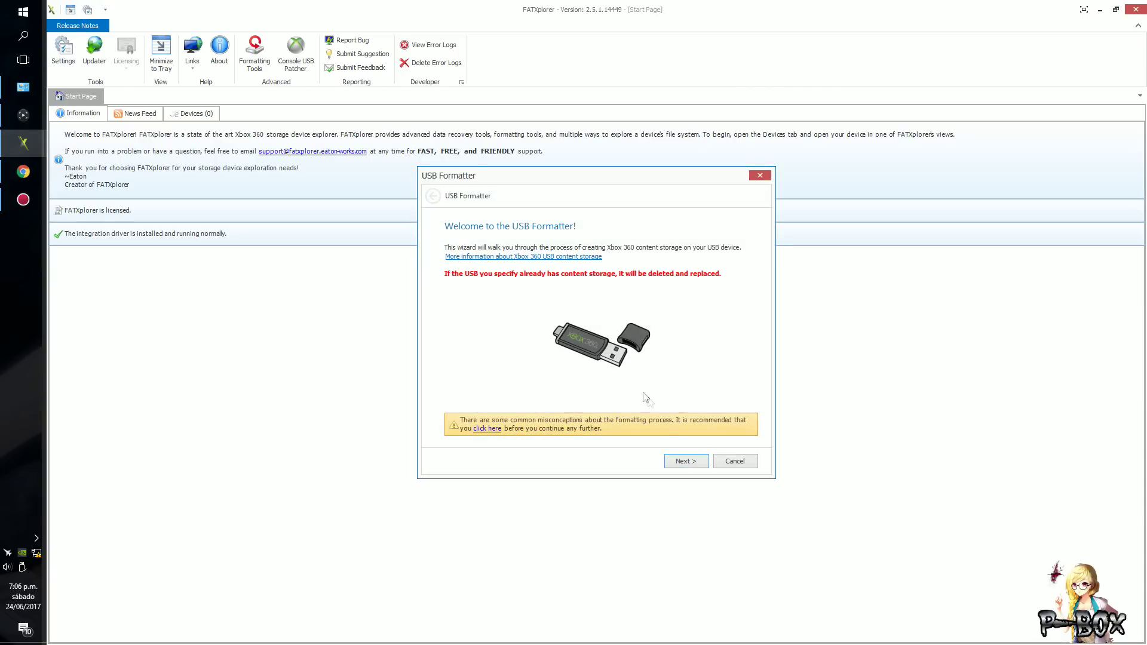
pyautogui.click(683, 463)
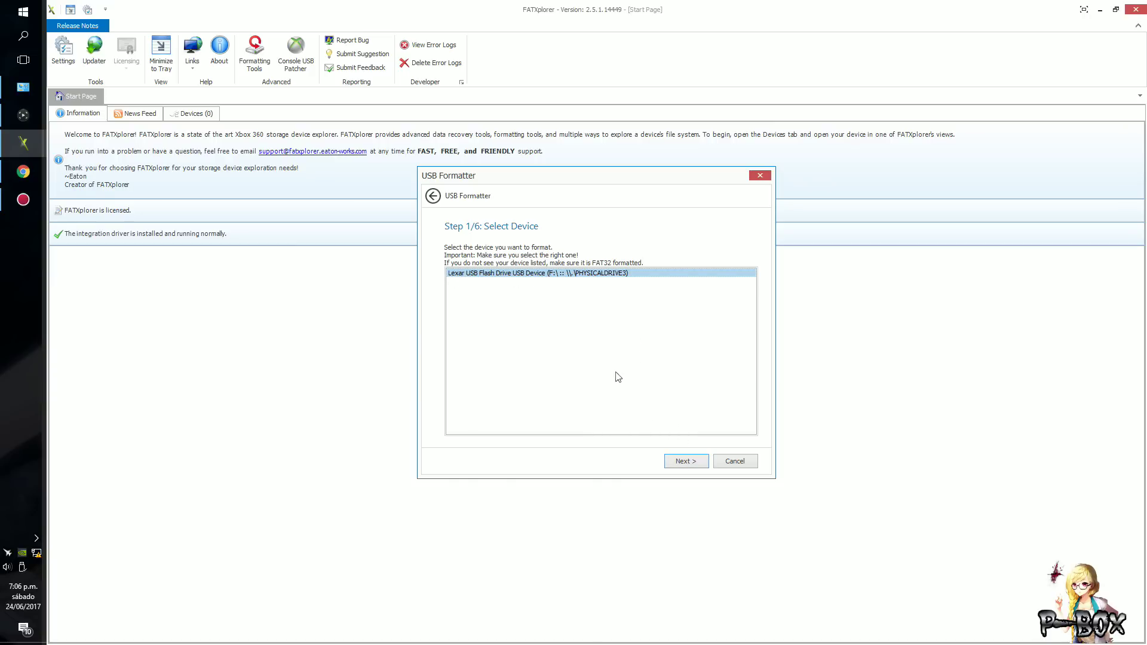
# Choose the Lexar USB drive and include the System Auxiliary, System Cache and System Extended partitions in the format.
pyautogui.moveTo(597, 178); pyautogui.dragTo(604, 212)
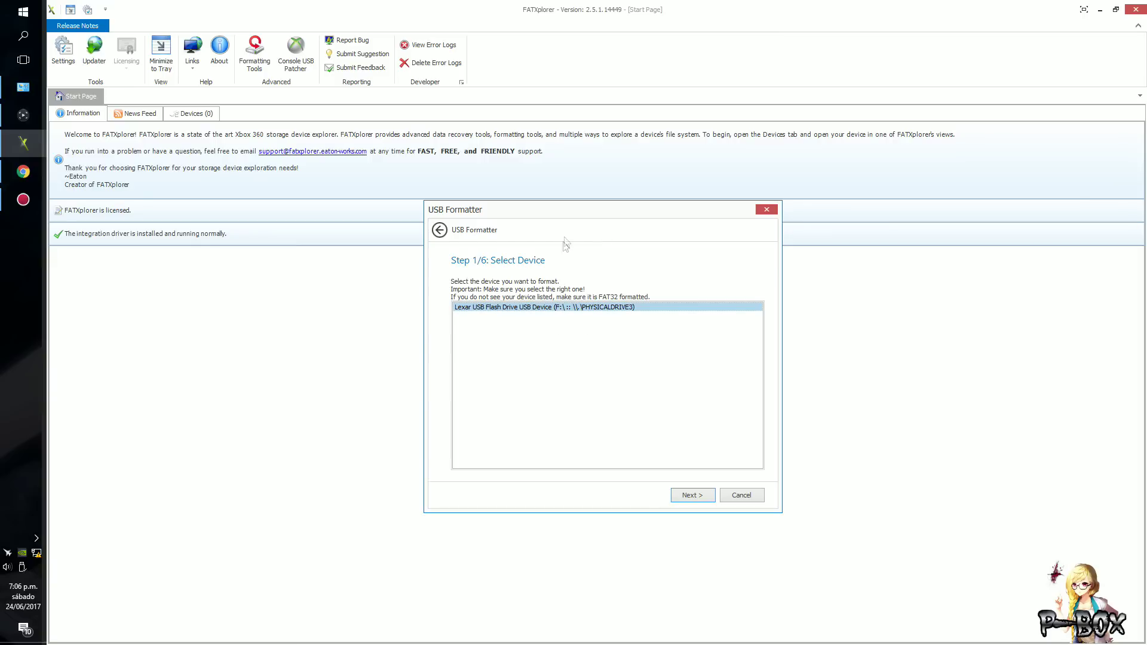
pyautogui.moveTo(573, 216); pyautogui.dragTo(539, 200)
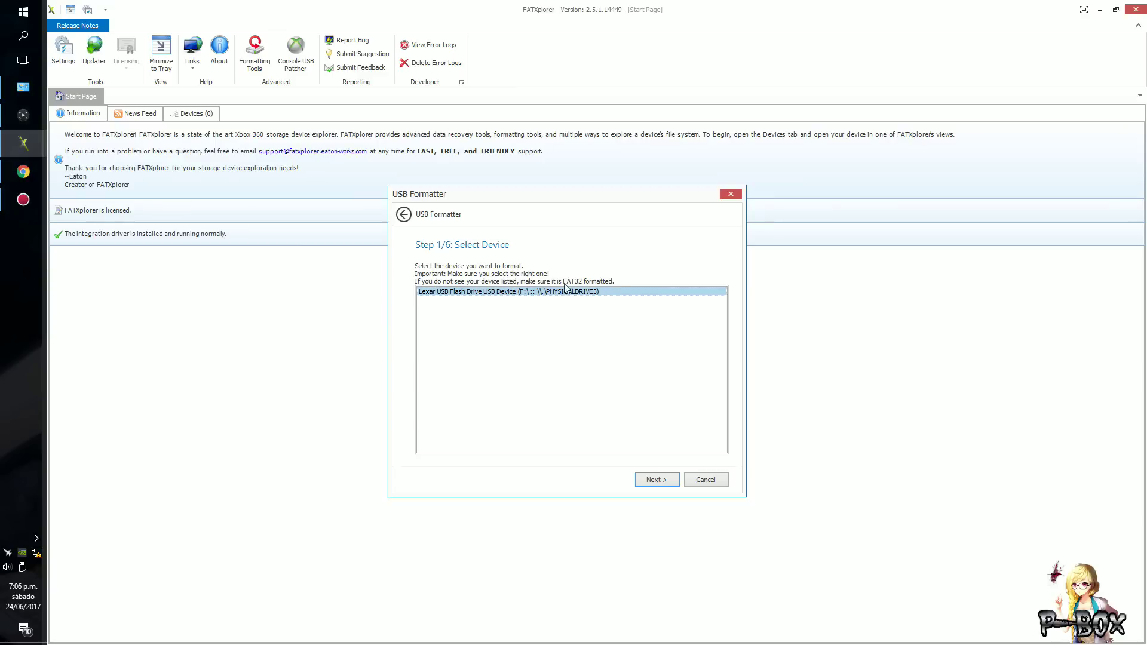
pyautogui.click(669, 485)
pyautogui.moveTo(726, 313); pyautogui.dragTo(729, 360)
pyautogui.click(422, 415)
pyautogui.scroll(2, 687, 339)
pyautogui.click(422, 327)
pyautogui.moveTo(727, 347); pyautogui.dragTo(721, 389)
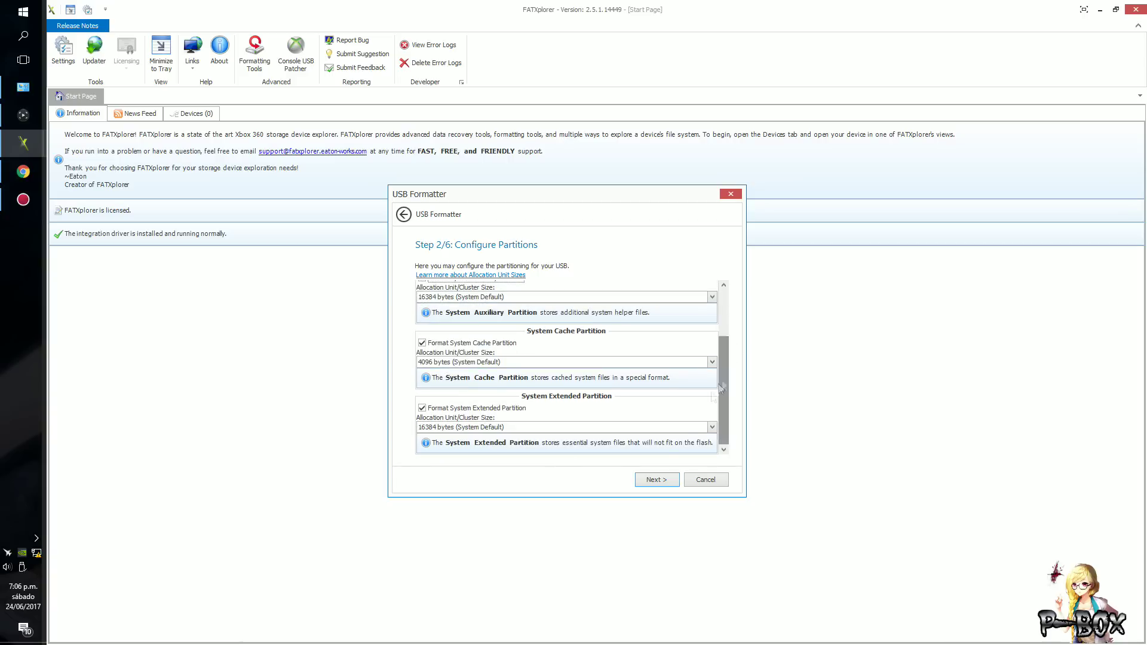
pyautogui.click(647, 483)
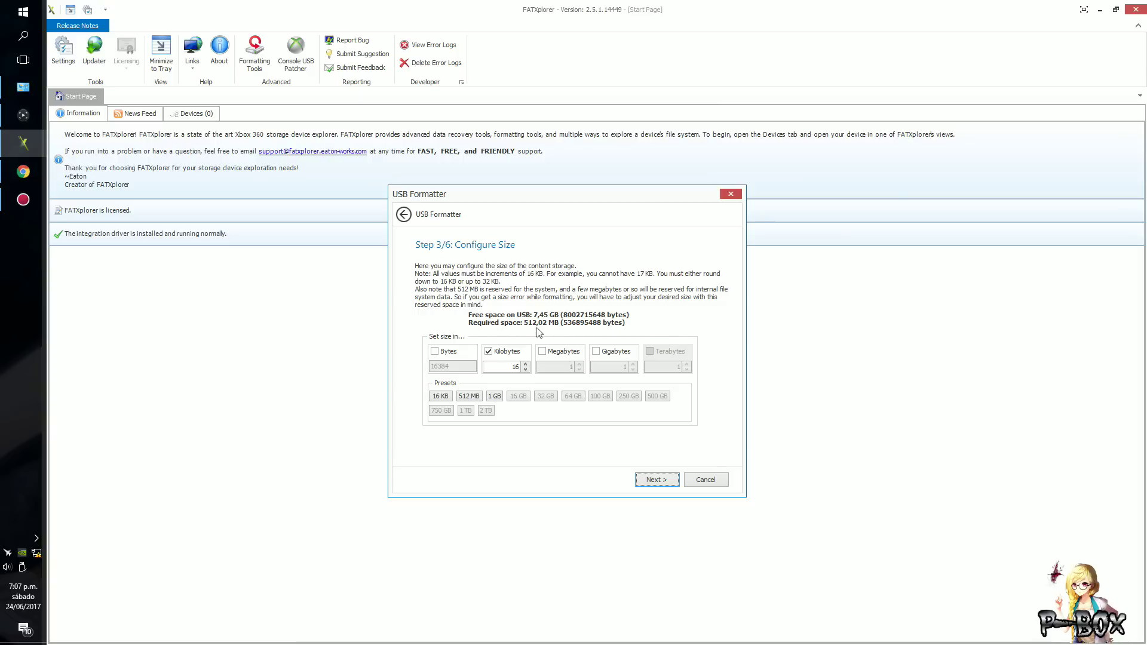
# Set the content storage size to the 512 MB preset and advance to the optional settings.
pyautogui.click(474, 396)
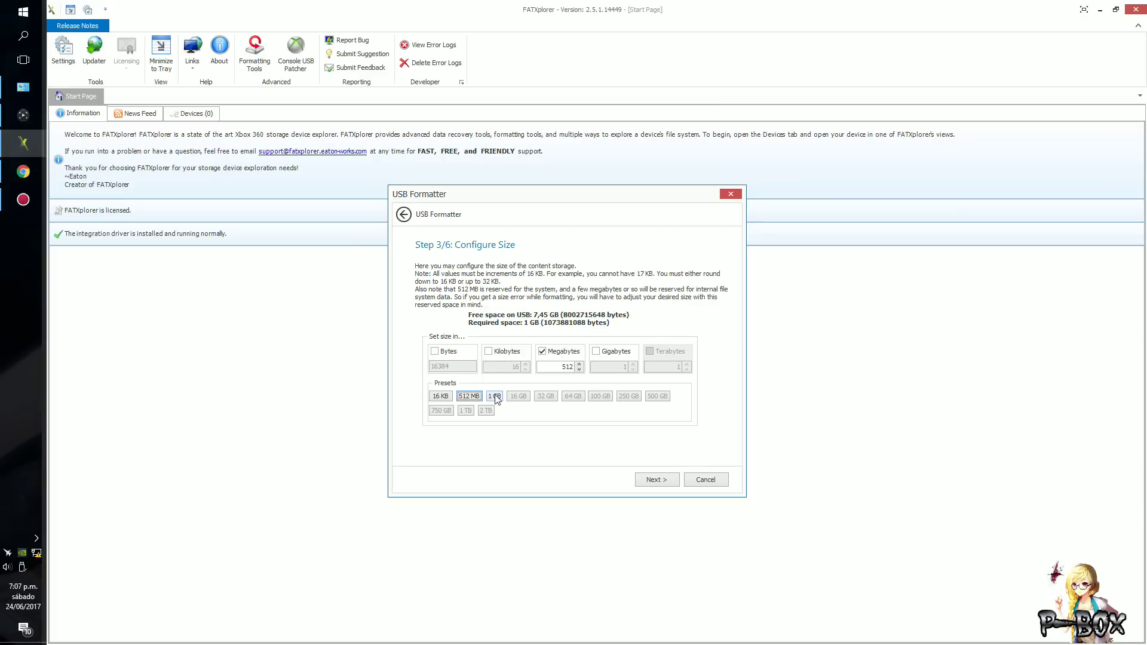
pyautogui.hotkey('shift', 'Tab')
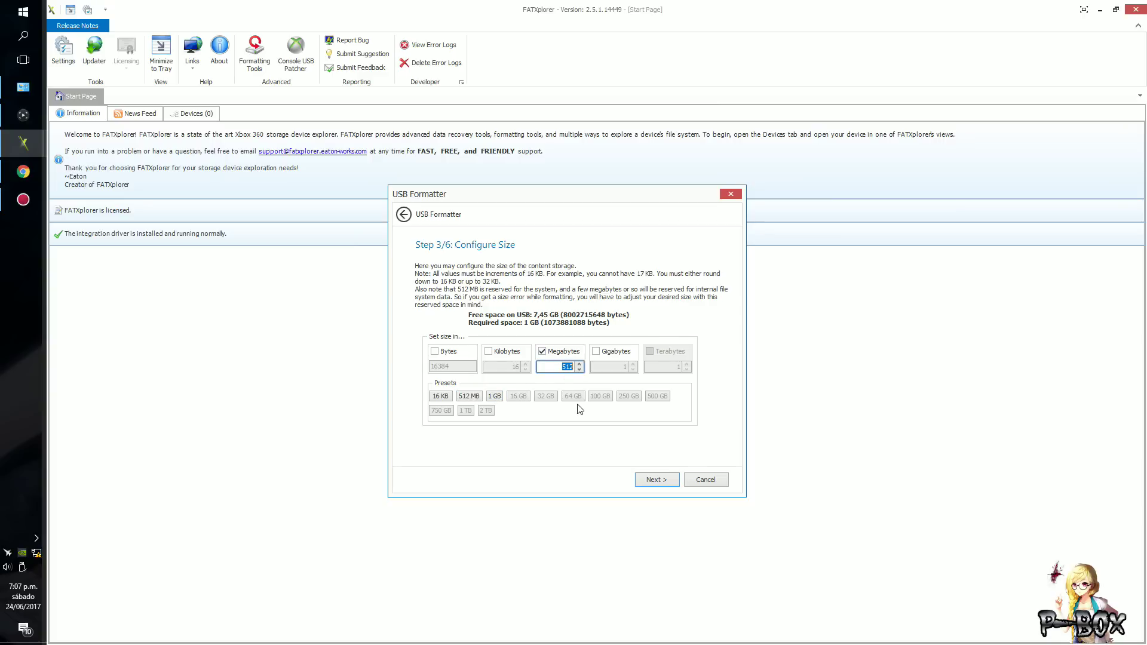
pyautogui.click(470, 397)
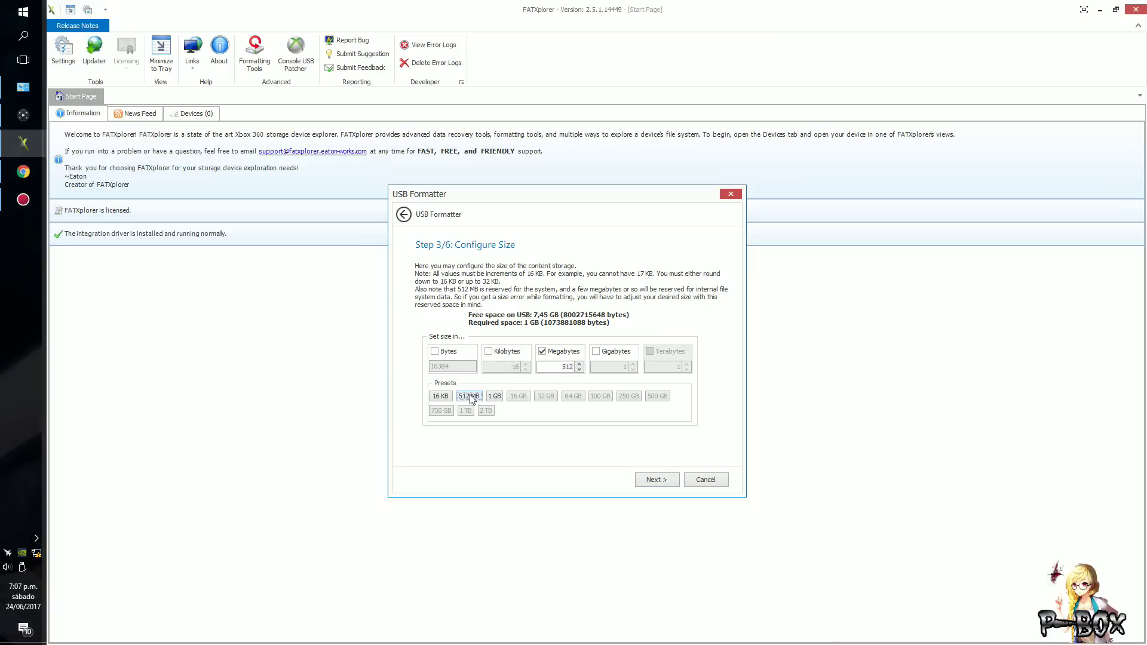
pyautogui.click(666, 484)
# Name the Xbox 360 USB device PBOX 512MB and continue to the review page.
pyautogui.click(528, 302)
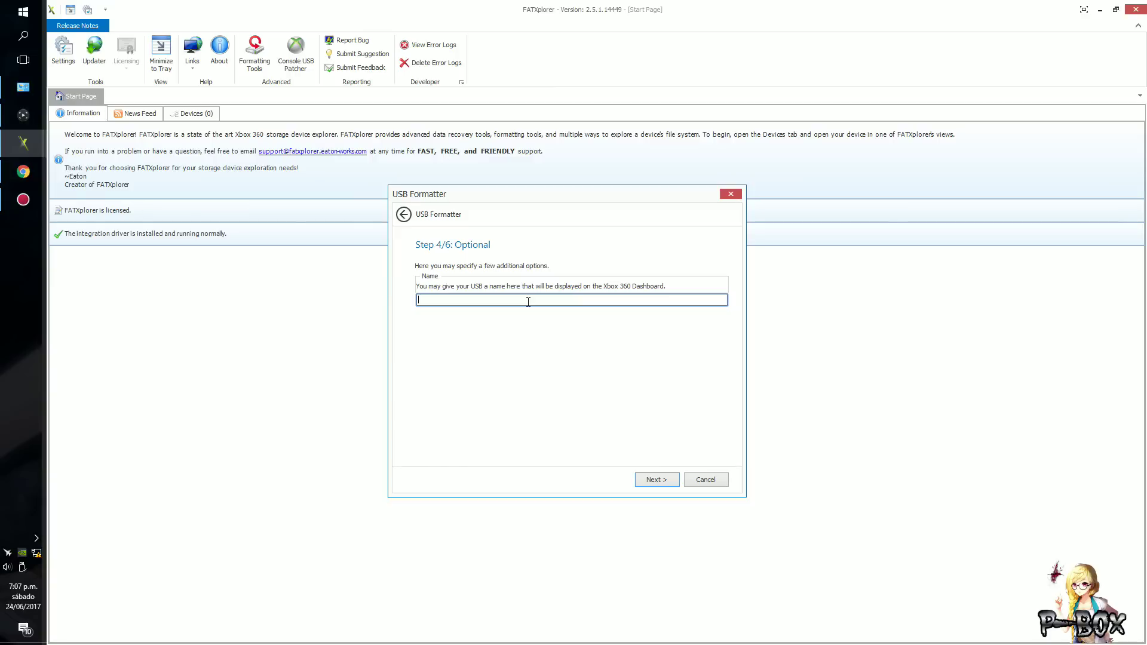
pyautogui.write('pbox')
pyautogui.press('BackSpace')
pyautogui.press('BackSpace')
pyautogui.press('BackSpace')
pyautogui.write('PBOX 512MB')
pyautogui.click(656, 481)
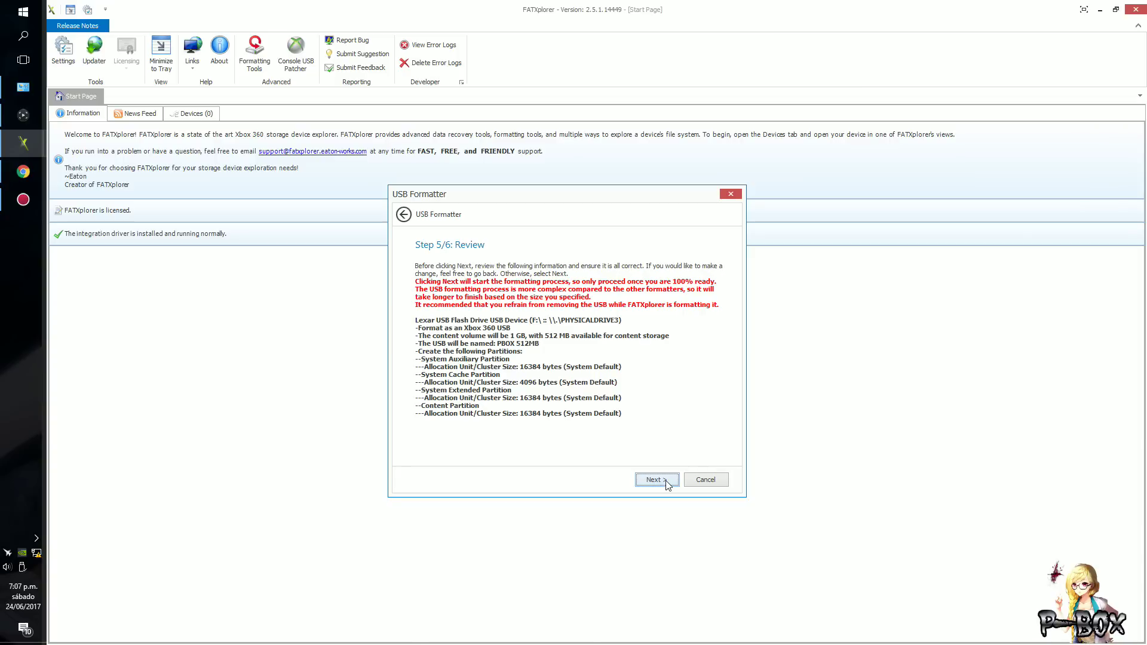
# Start formatting the USB drive with the reviewed settings and finish the wizard.
pyautogui.click(666, 482)
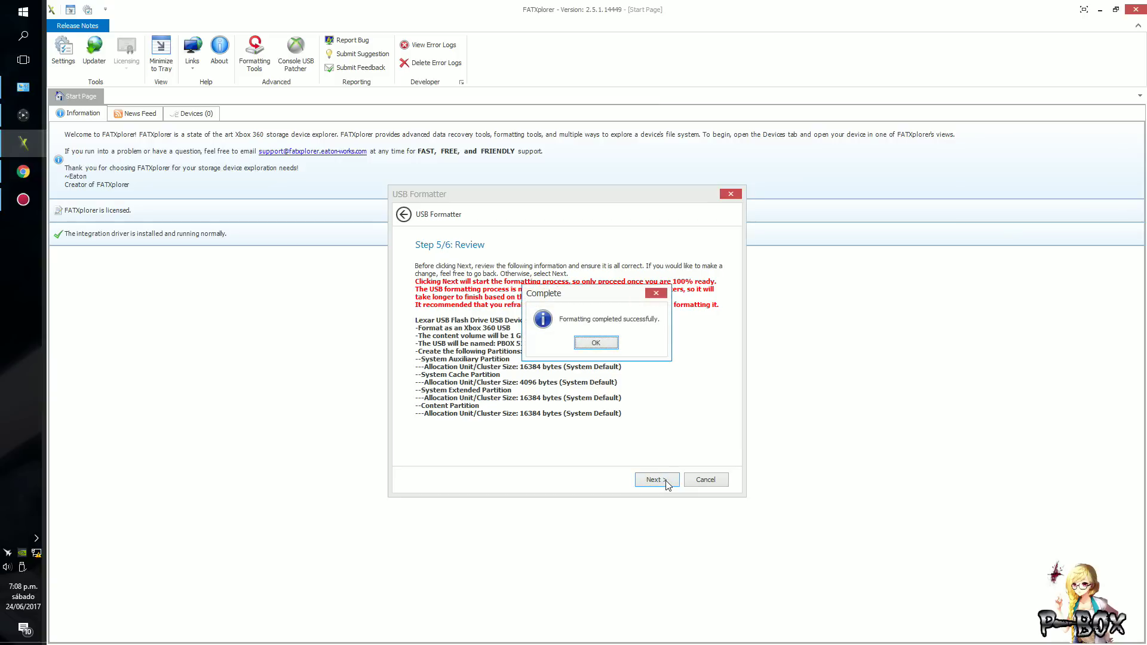
pyautogui.click(613, 343)
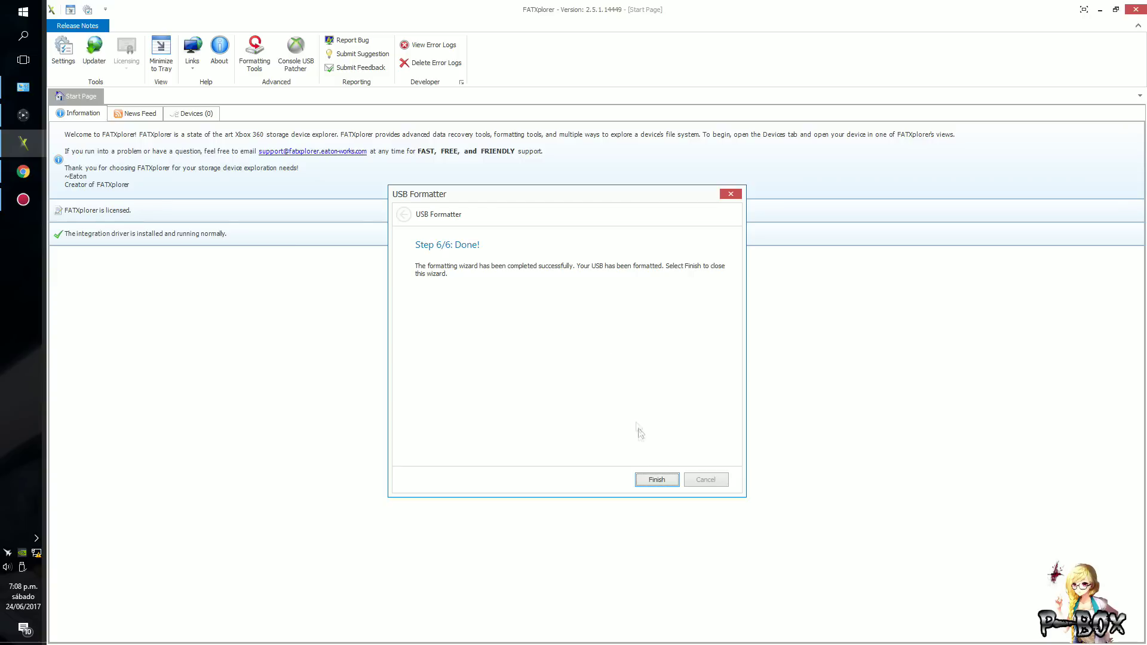
pyautogui.click(654, 479)
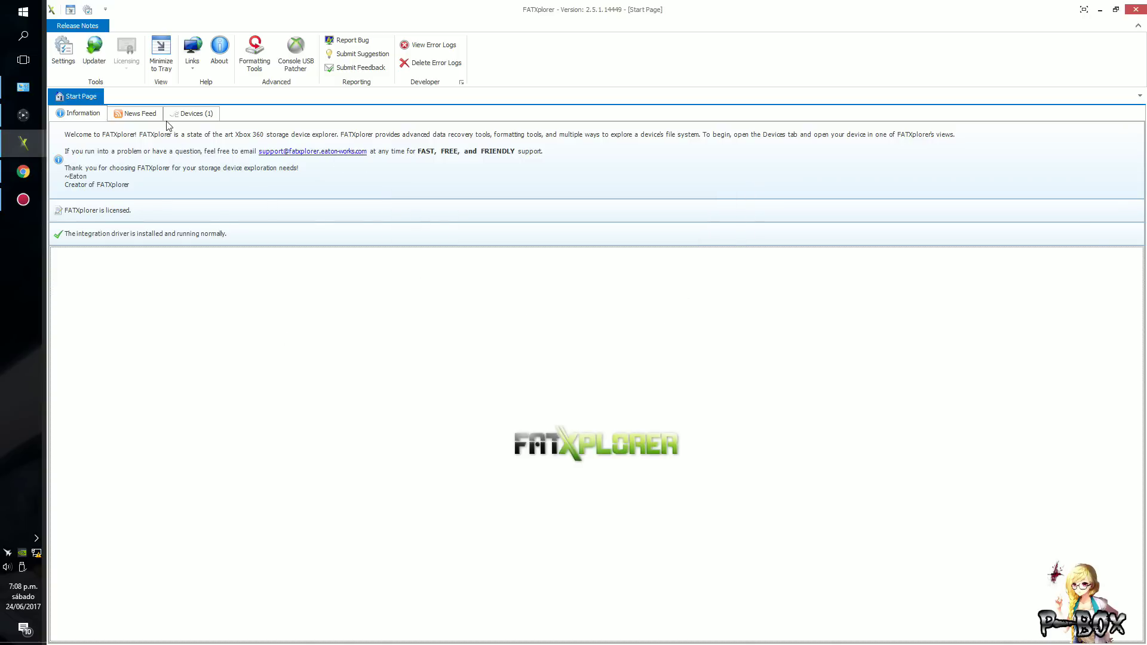
# Integrate the listed Xbox 360 USB device into Windows, mounting its Content Partition on drive letter X.
pyautogui.click(210, 115)
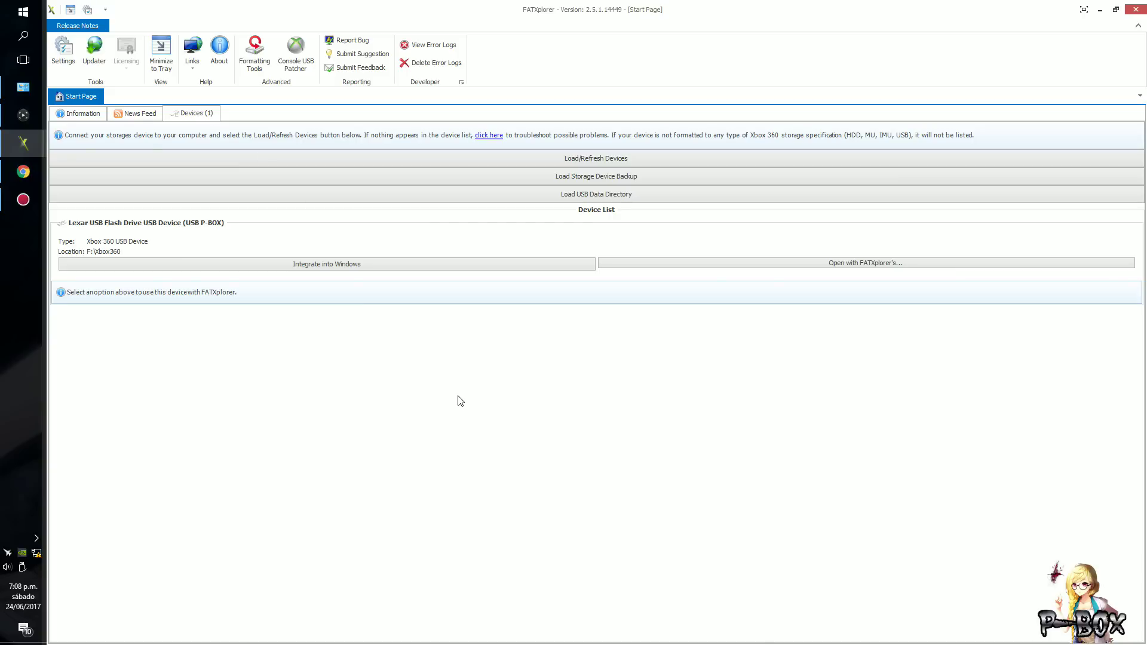
pyautogui.click(91, 117)
pyautogui.click(179, 116)
pyautogui.click(386, 267)
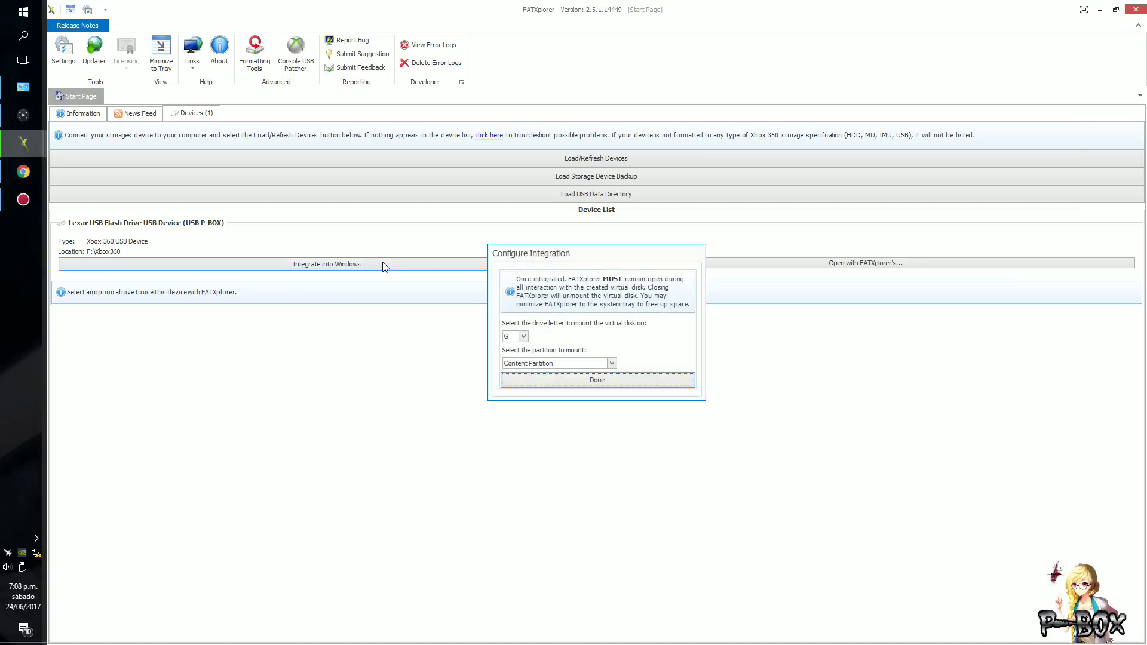
pyautogui.click(522, 338)
pyautogui.moveTo(523, 357); pyautogui.dragTo(523, 395)
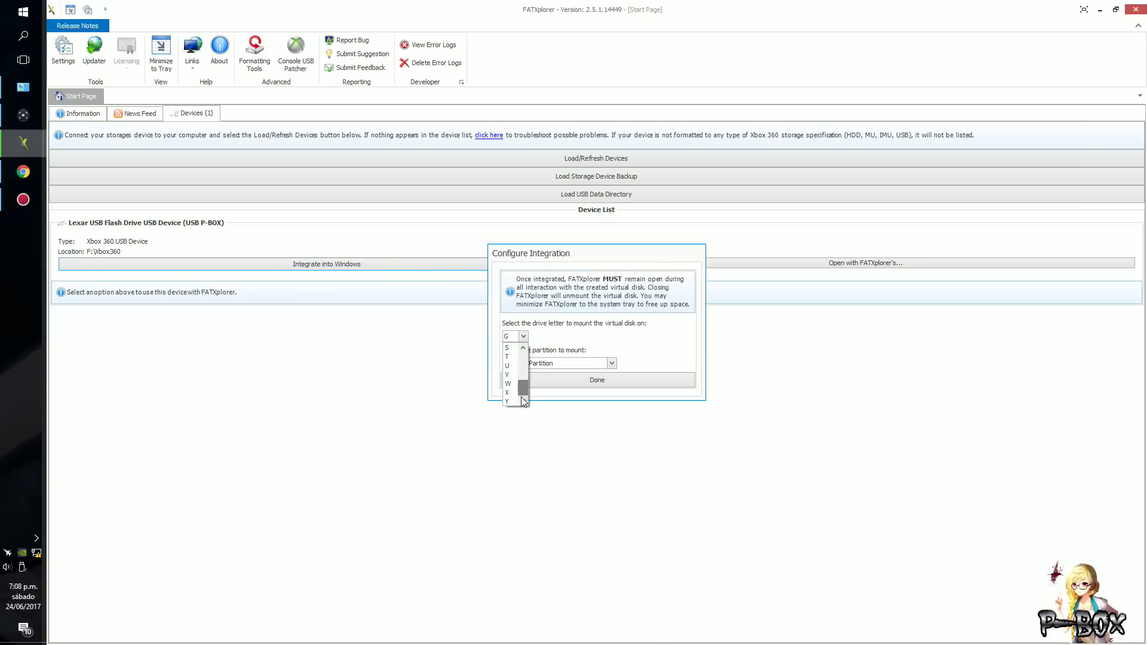
pyautogui.click(512, 394)
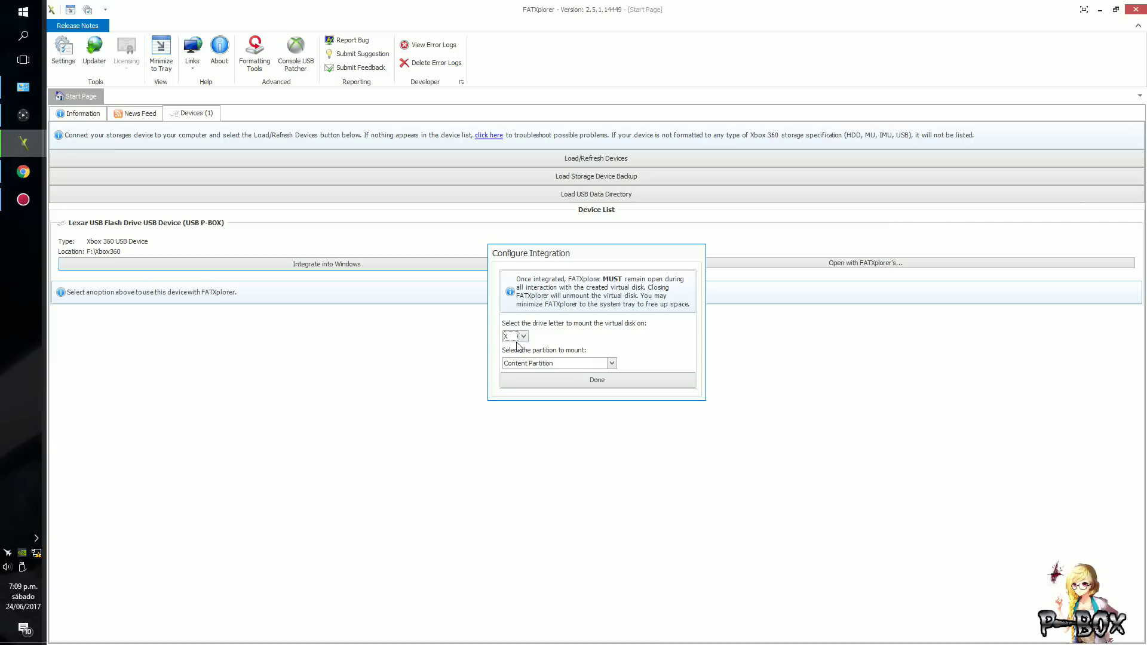
pyautogui.click(570, 384)
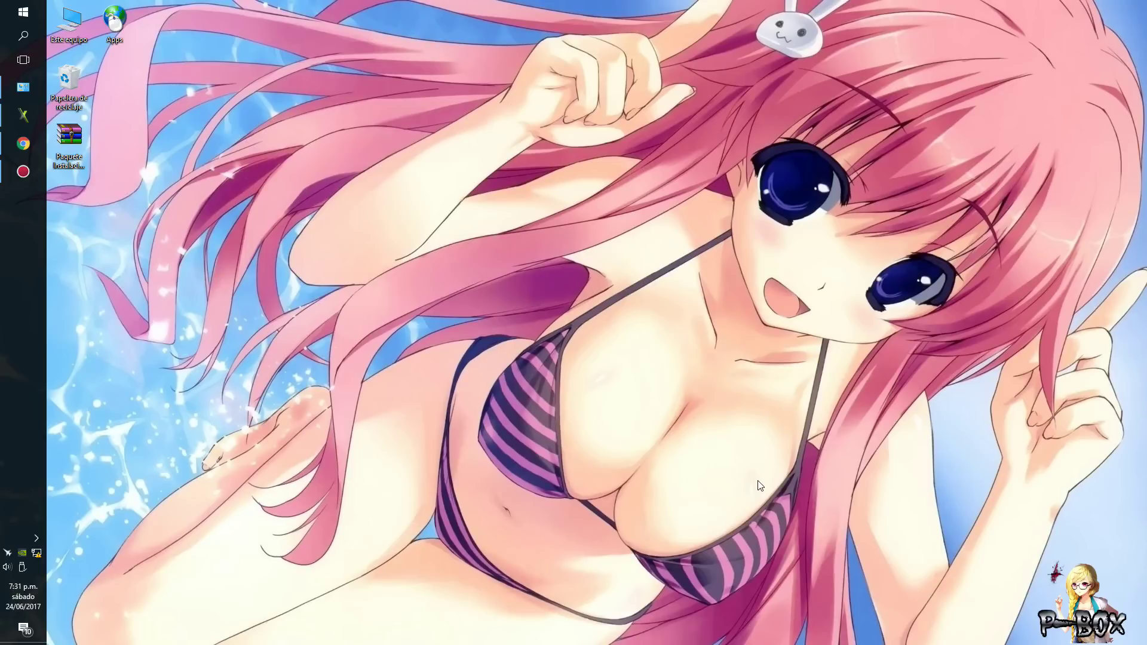
# Extract Paquete Instalacion PBOX.rar onto the desktop, entering the archive password.
pyautogui.click(81, 137)
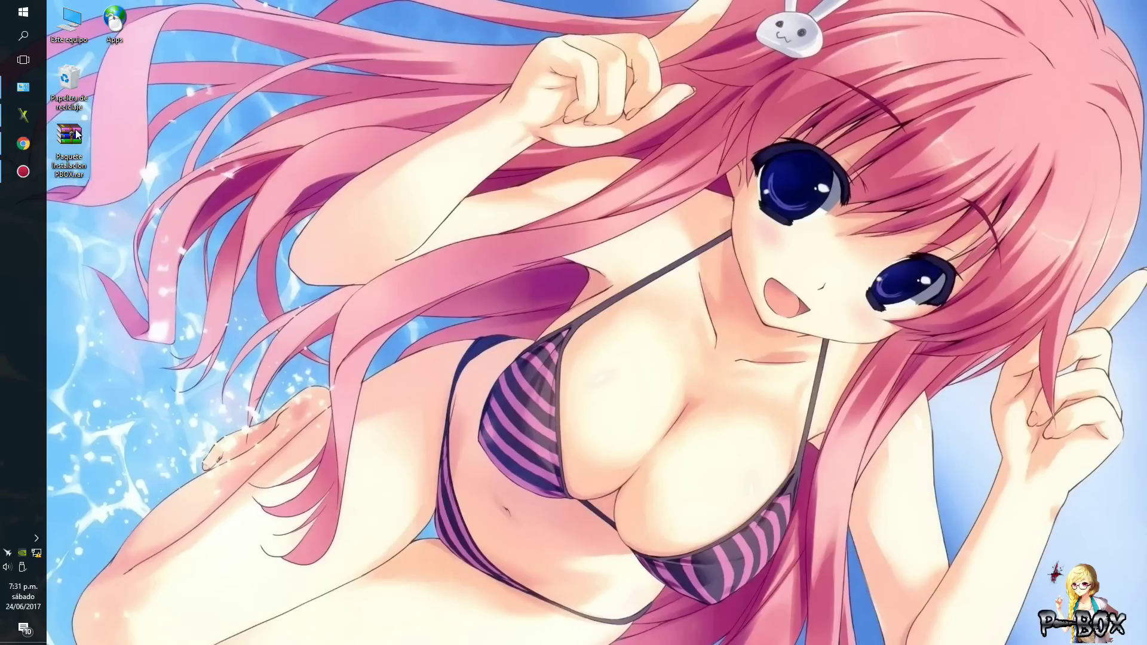
pyautogui.rightClick(77, 132)
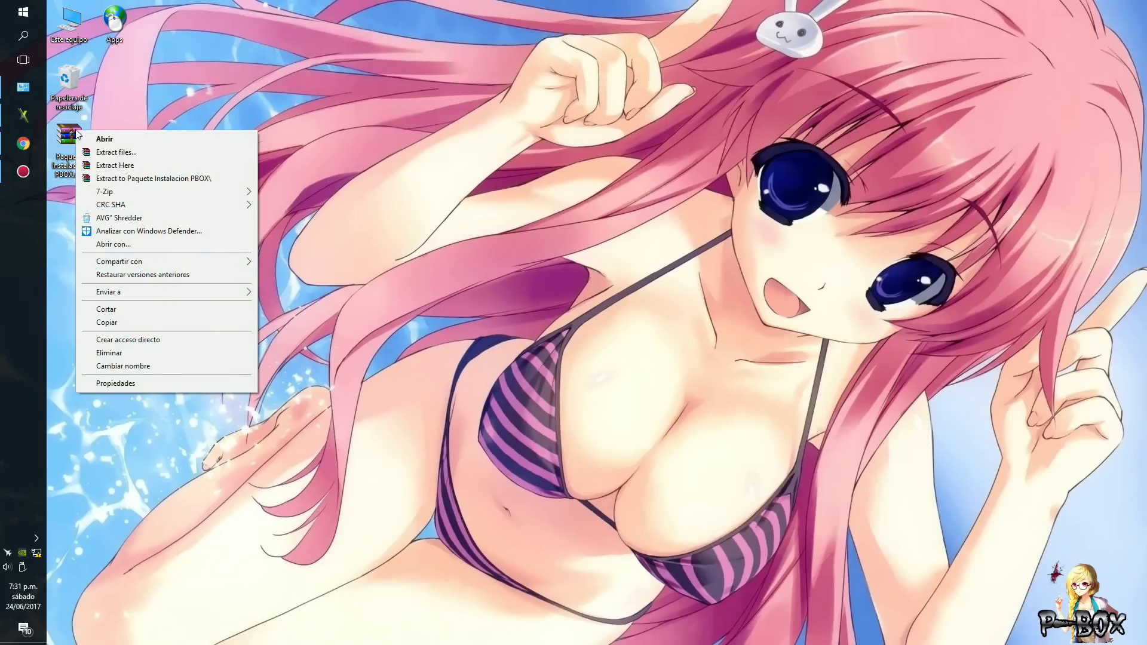
pyautogui.click(123, 165)
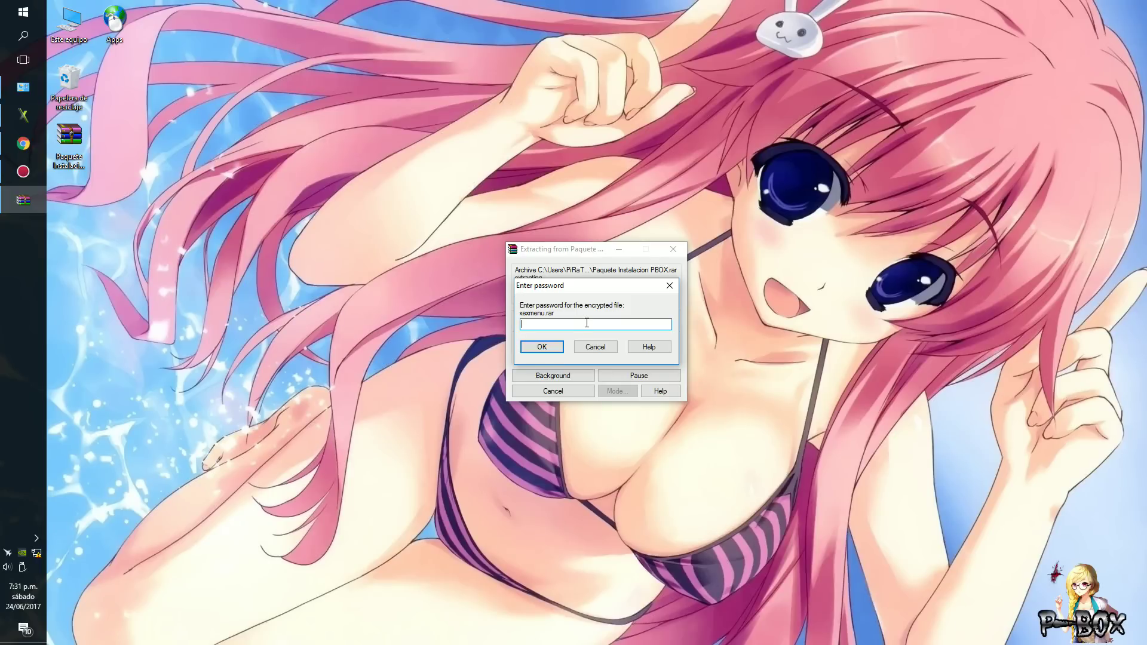
pyautogui.write('••••••••••••••••')
pyautogui.press('Return')
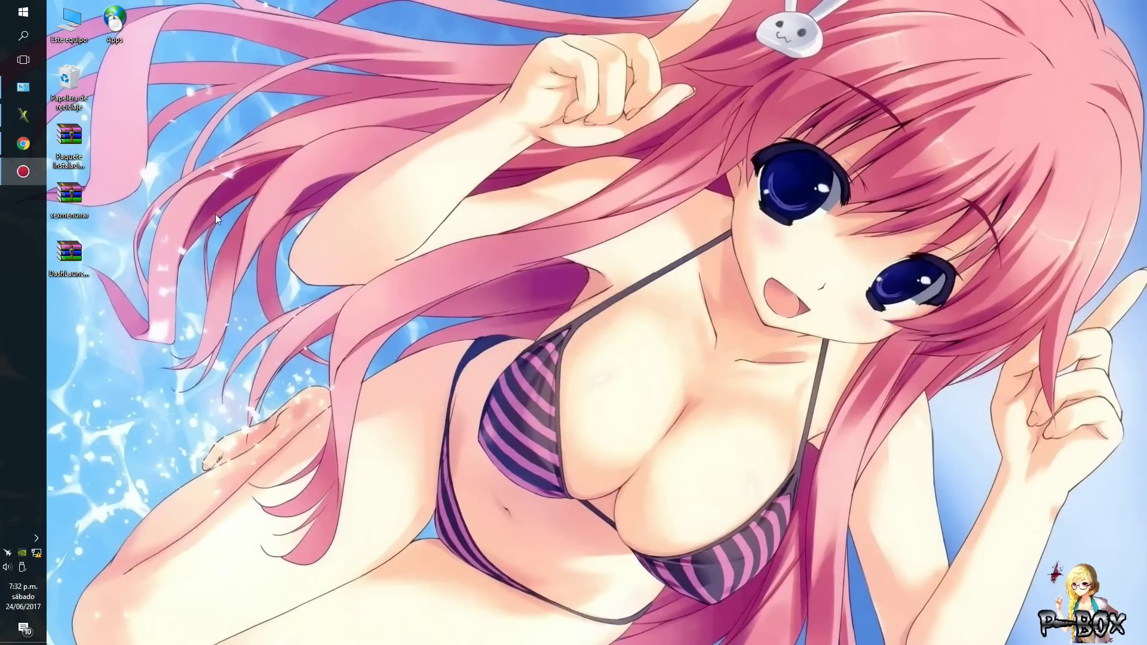
# Place the extracted xexmenu and DashLaunch archives side by side in a clear area of the desktop.
pyautogui.click(148, 202)
pyautogui.moveTo(192, 141); pyautogui.dragTo(213, 81)
pyautogui.moveTo(69, 254); pyautogui.dragTo(245, 88)
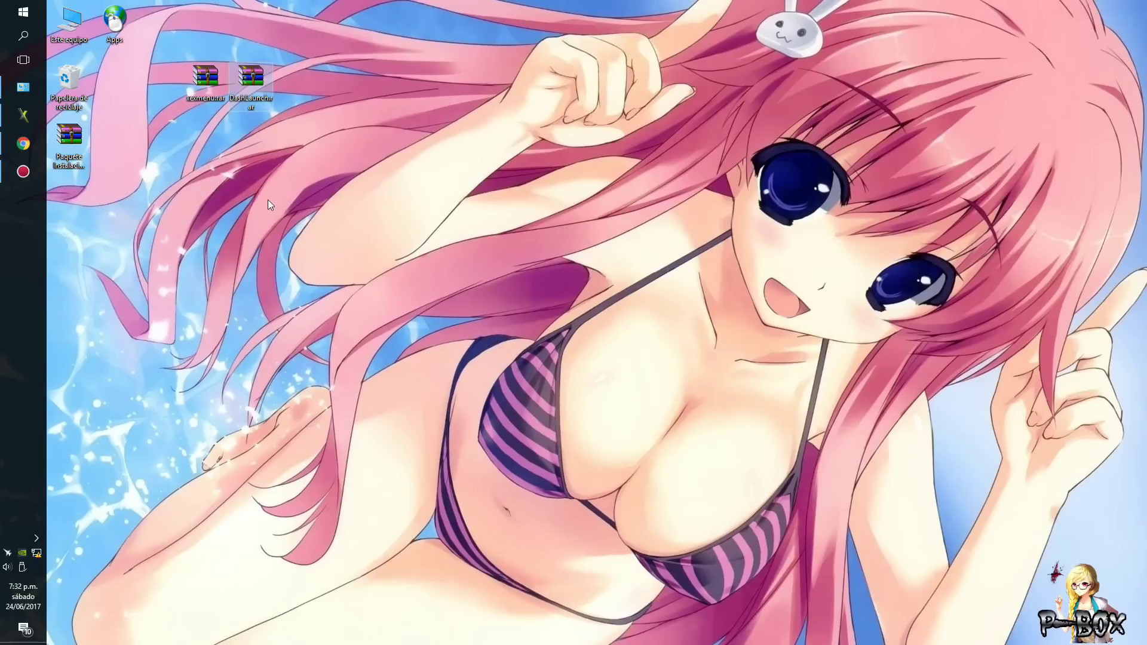
# Extract xexmenu.rar onto the desktop and move the resulting content folder to a free spot.
pyautogui.click(214, 75)
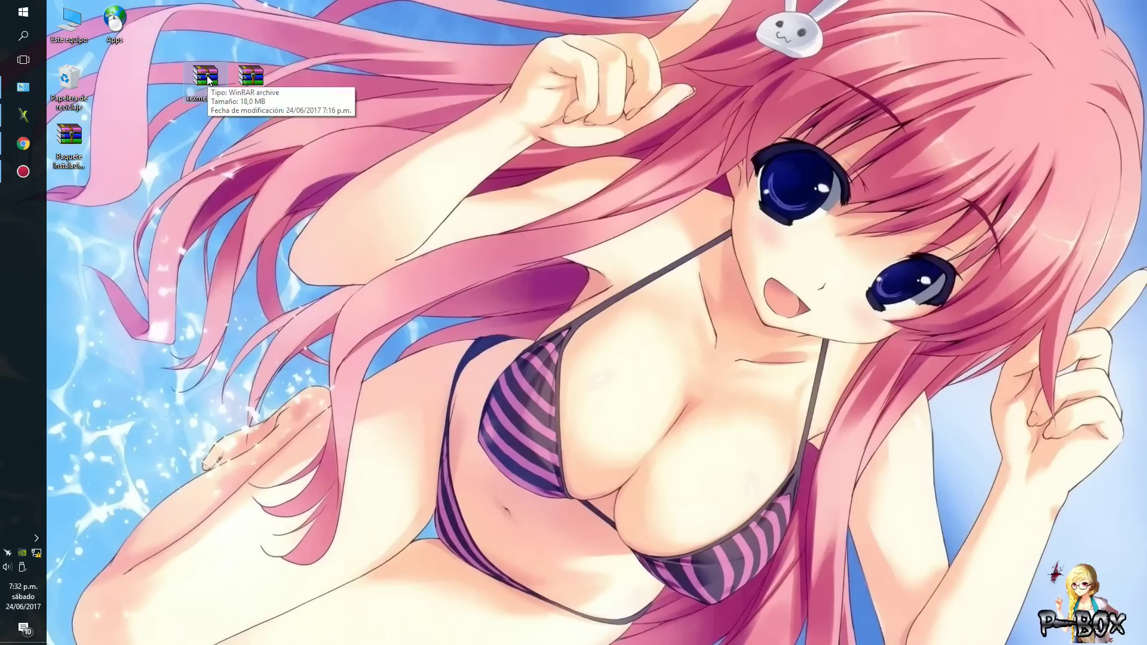
pyautogui.rightClick(206, 76)
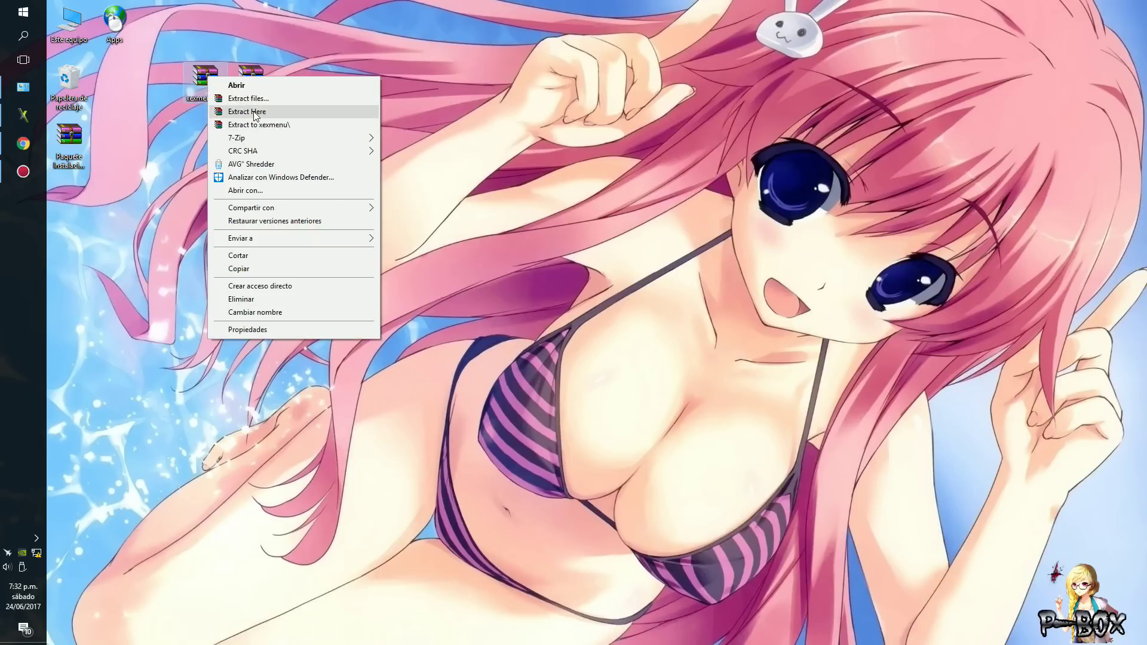
pyautogui.click(254, 113)
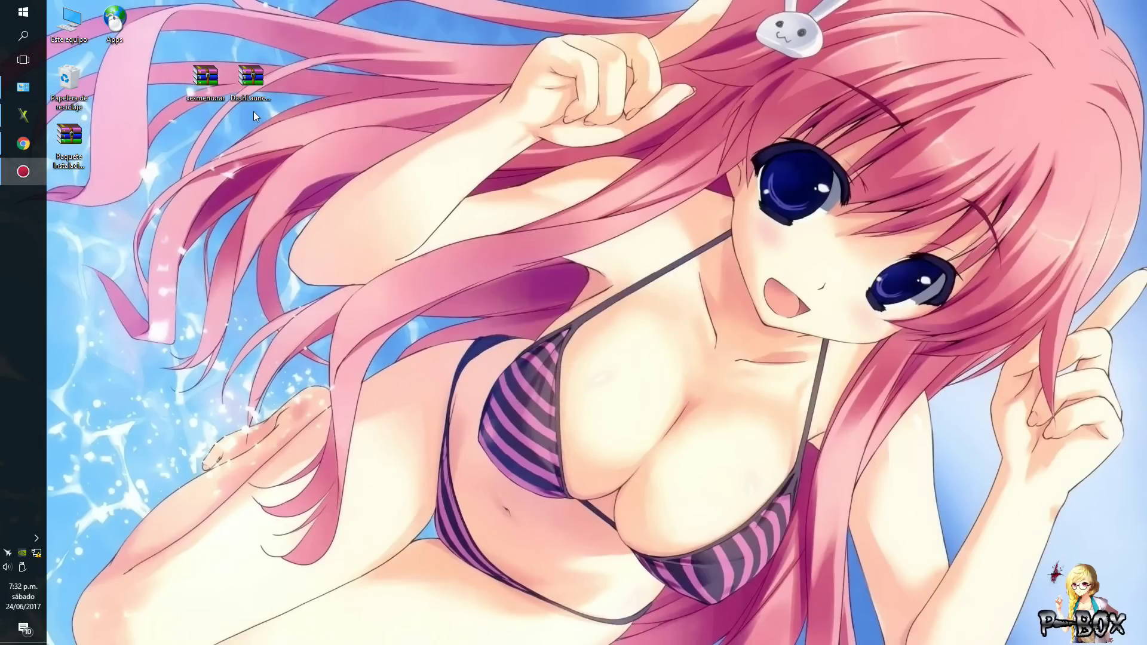
pyautogui.moveTo(62, 202); pyautogui.dragTo(66, 319)
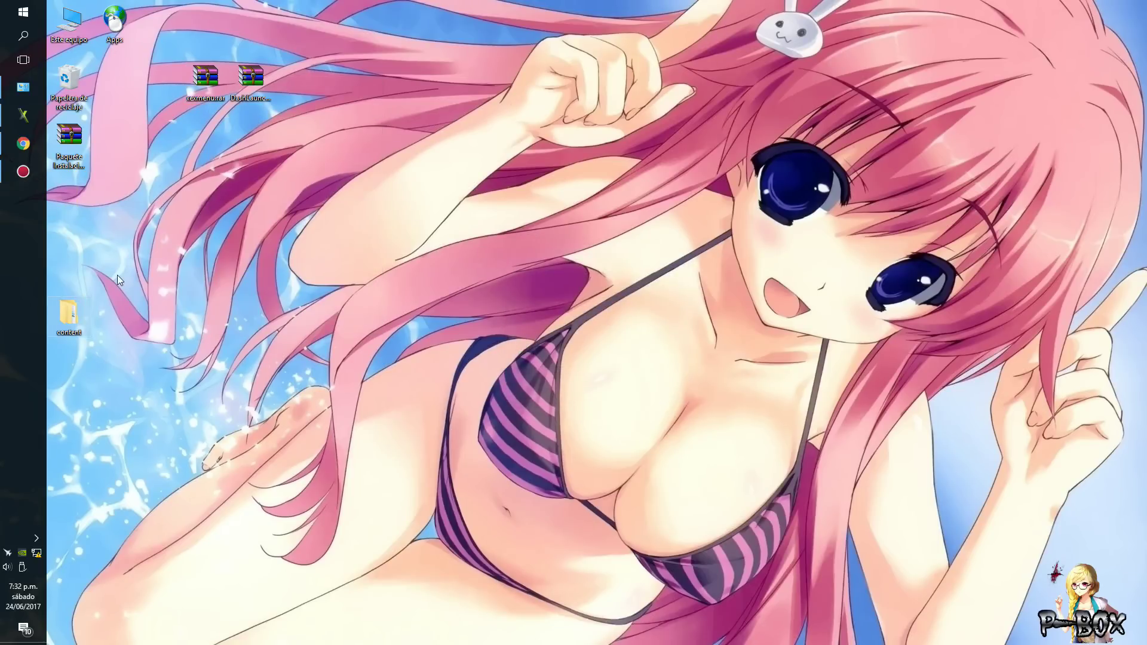
# Cut the content folder from the desktop and open Este equipo in File Explorer.
pyautogui.rightClick(72, 317)
pyautogui.click(103, 548)
pyautogui.click(24, 12)
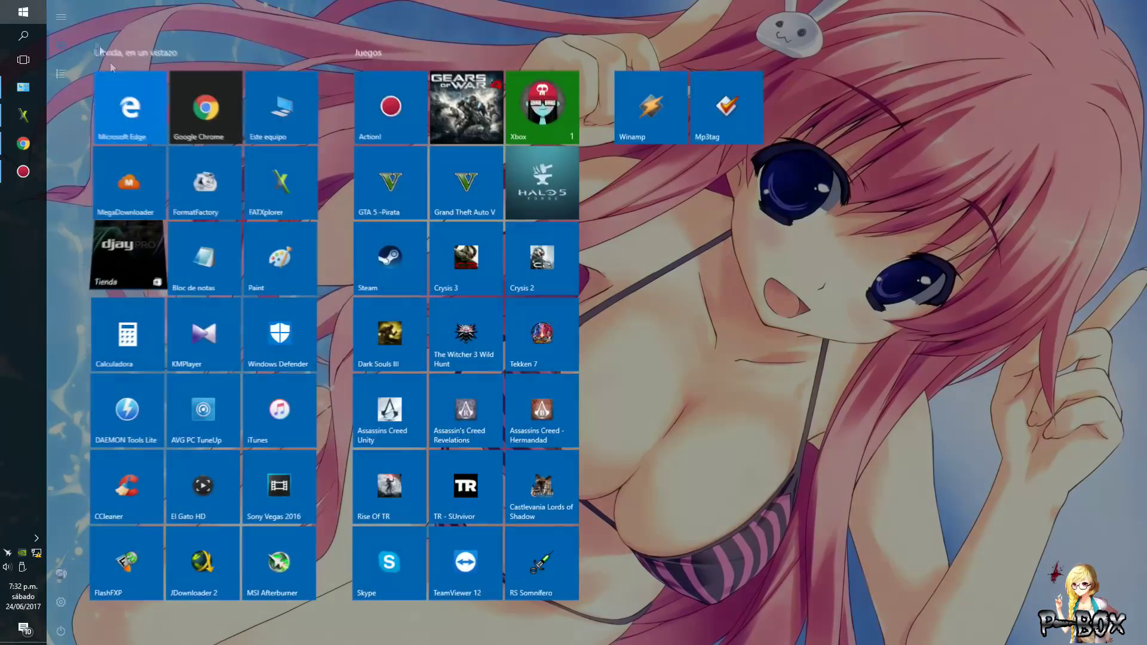
pyautogui.click(274, 84)
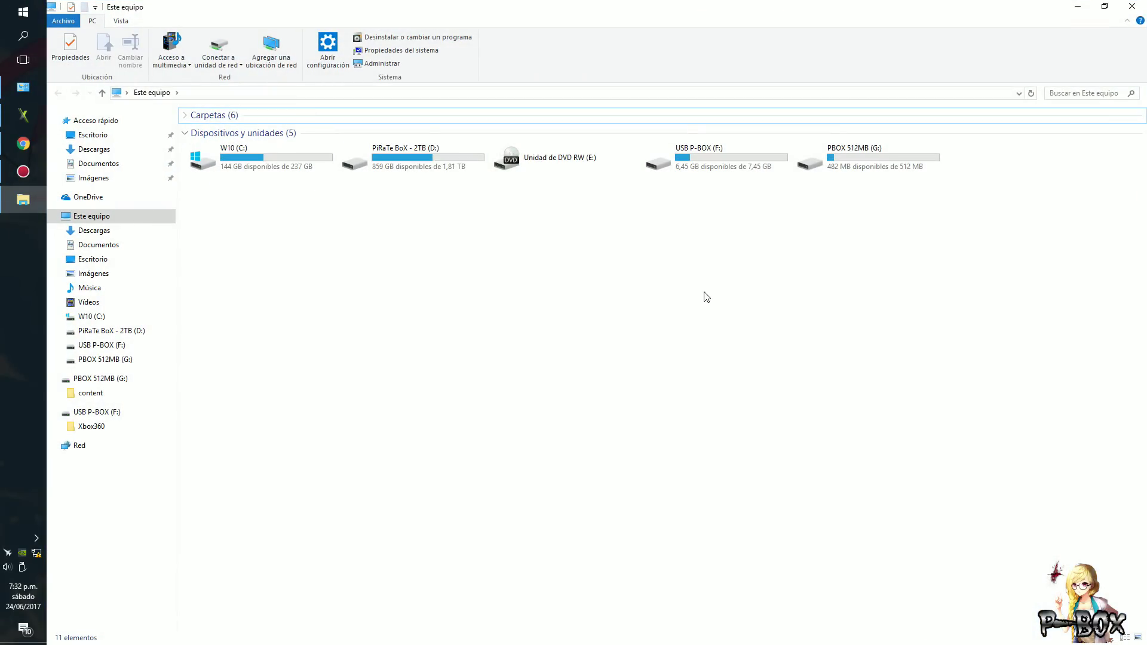
# Compare the USB P-BOX and PBOX 512MB drives, and open PBOX 512MB (G:).
pyautogui.click(883, 156)
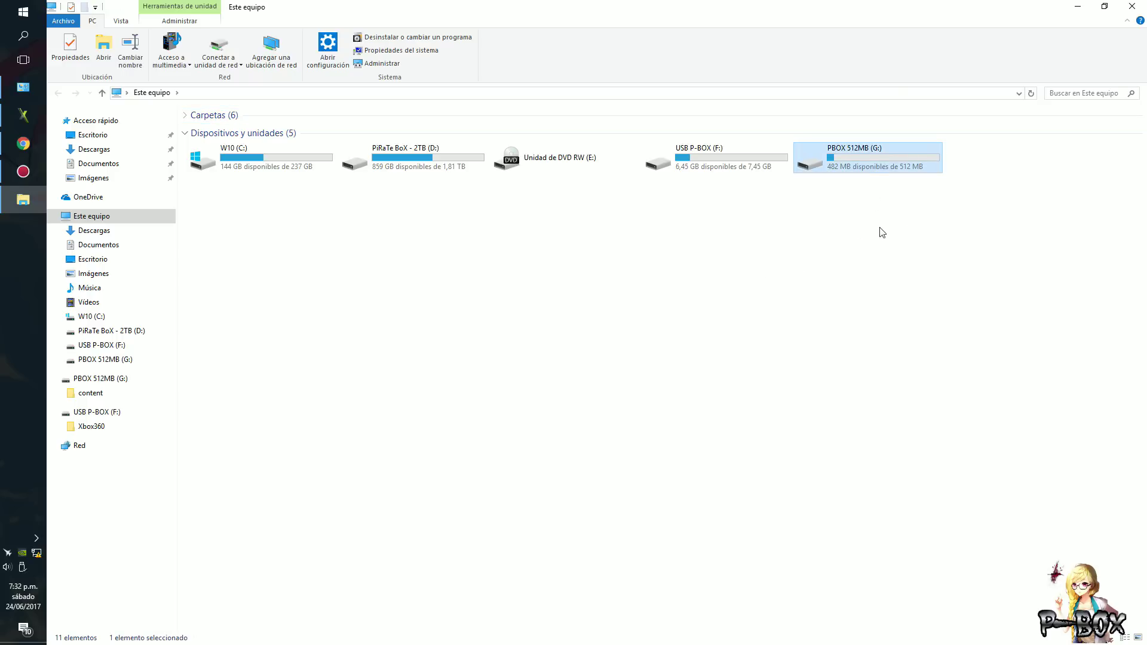
pyautogui.moveTo(864, 165)
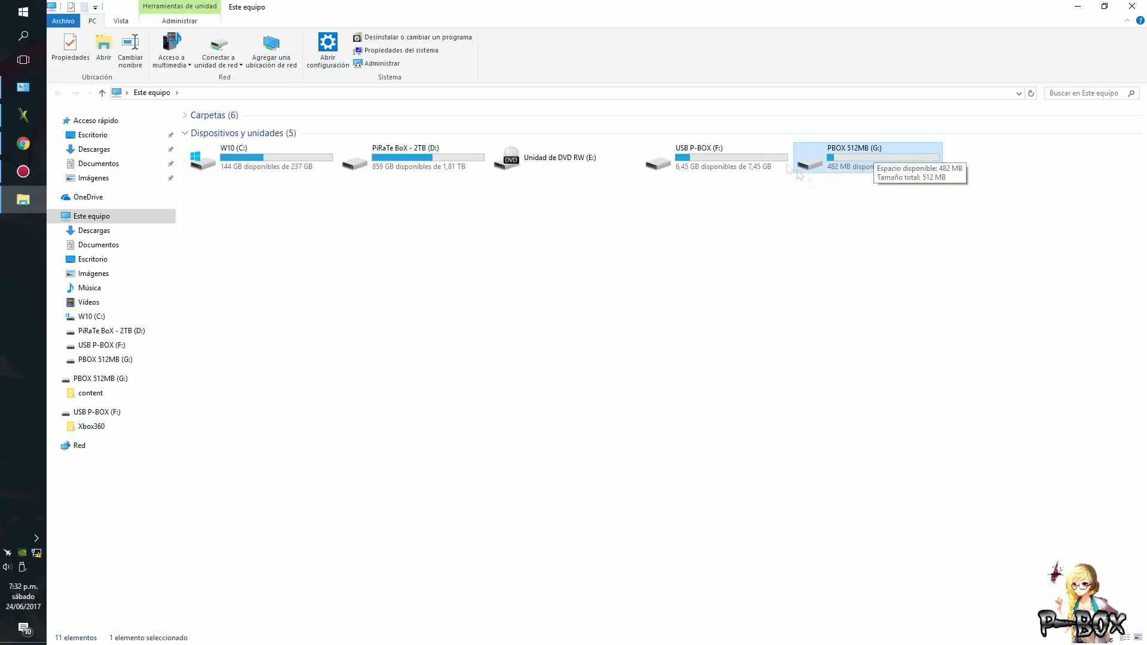
pyautogui.click(744, 154)
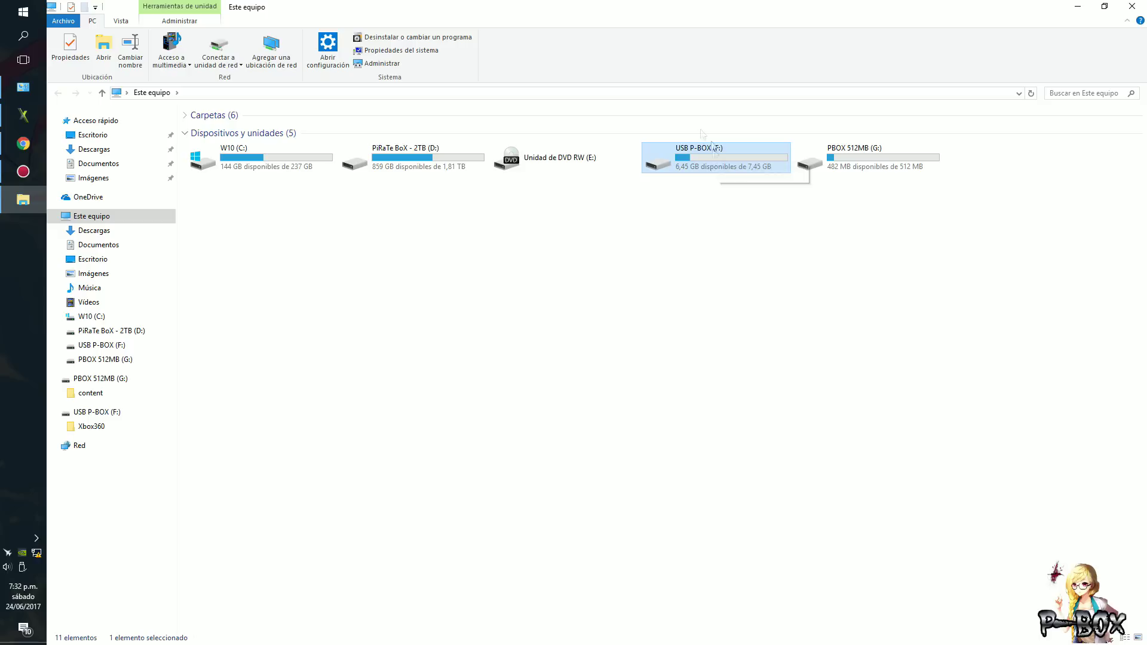
pyautogui.click(850, 155)
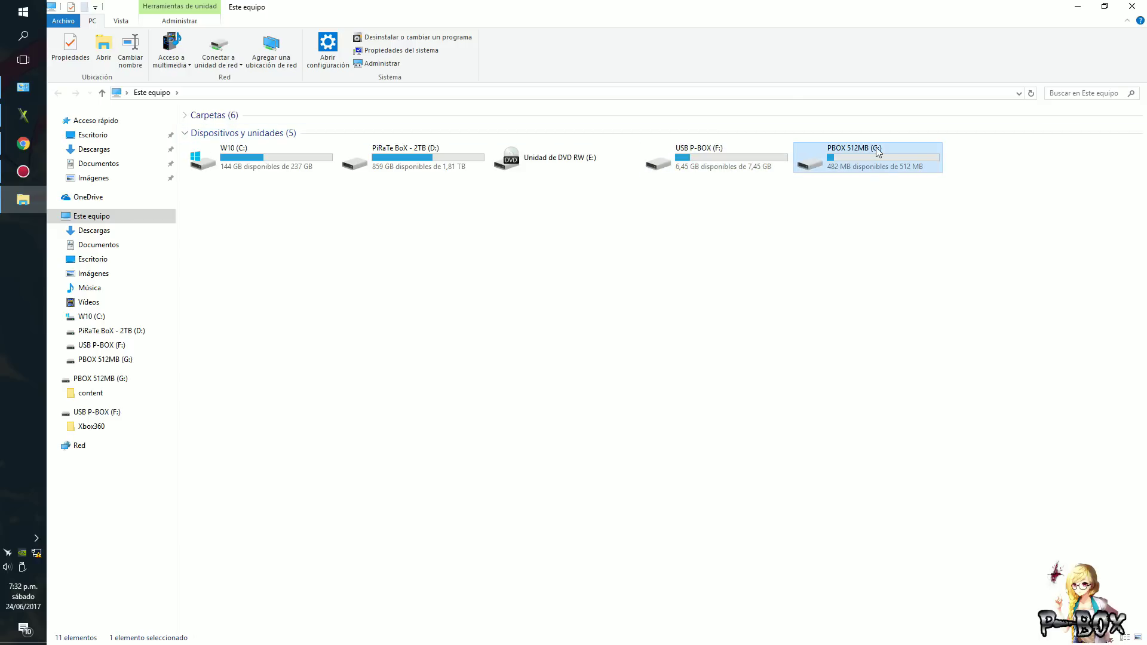
pyautogui.doubleClick(879, 166)
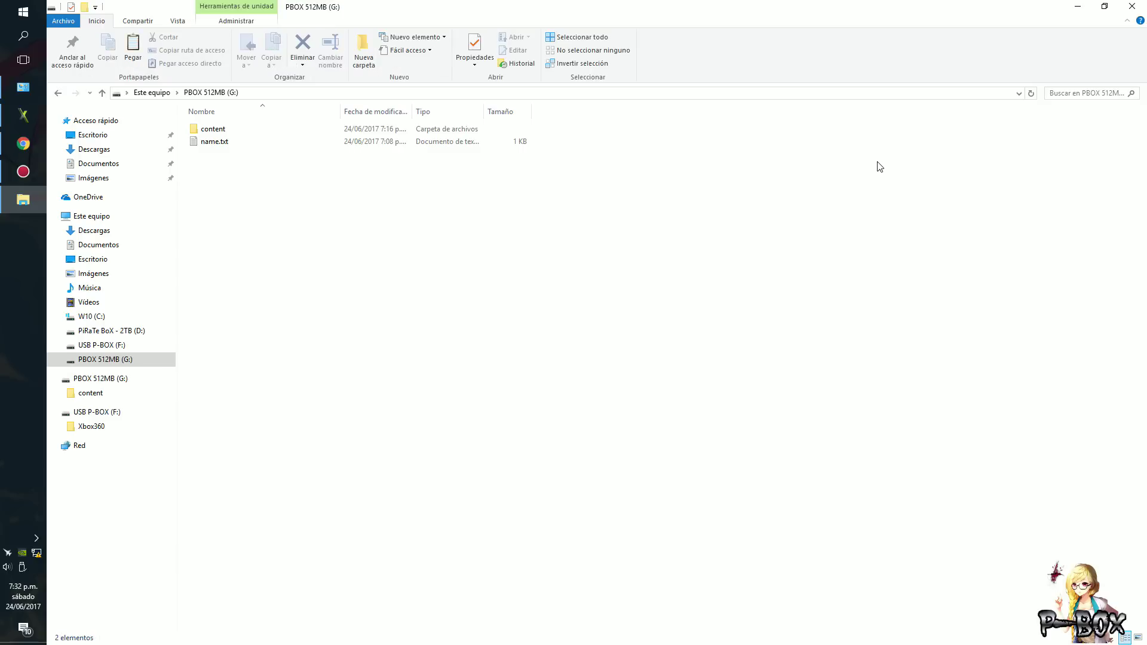
# Paste the cut content folder into PBOX 512MB (G:), replacing the files with matching names.
pyautogui.rightClick(306, 223)
pyautogui.click(371, 306)
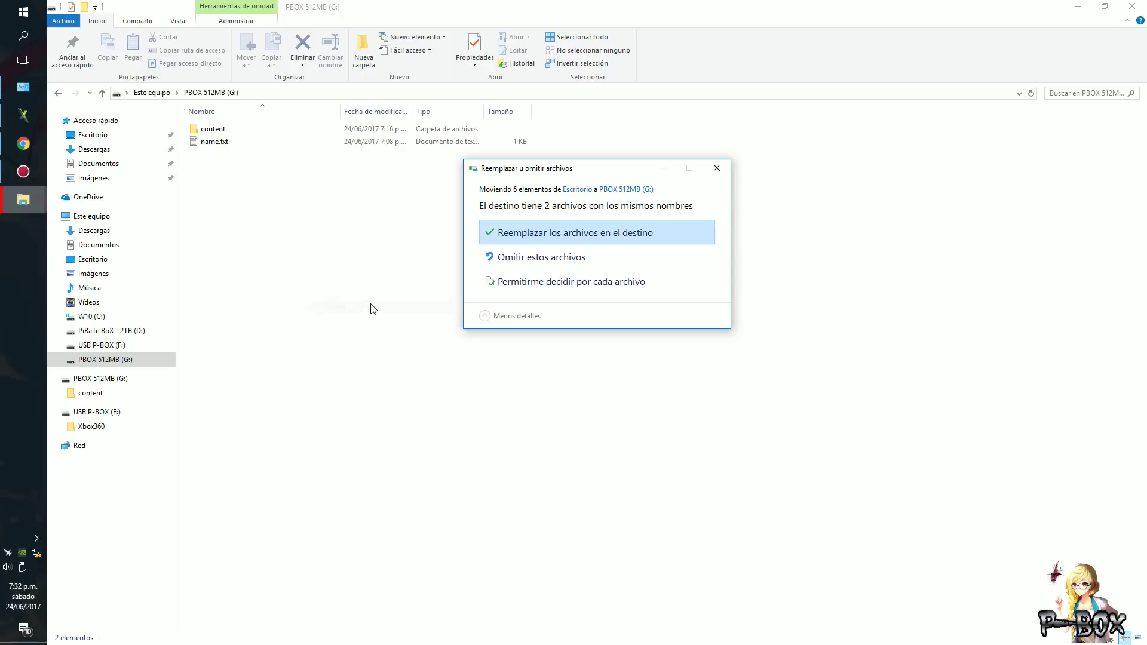
pyautogui.click(540, 233)
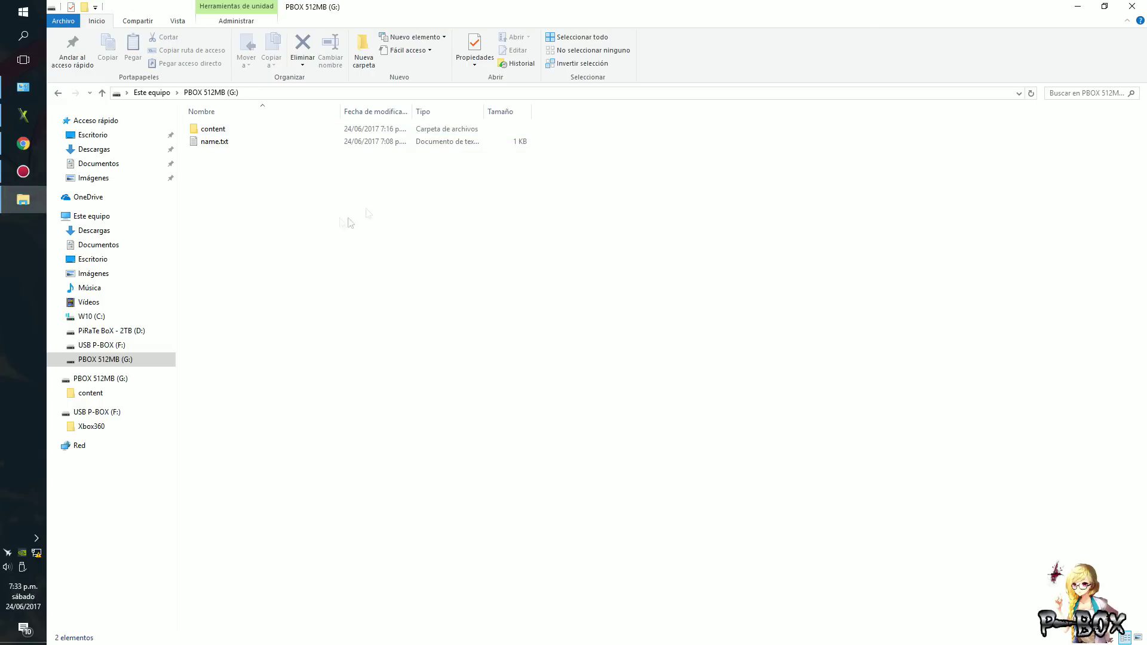
# Close the PBOX 512MB (G:) window and extract the DashLaunch archive's contents directly onto the desktop.
pyautogui.click(1133, 6)
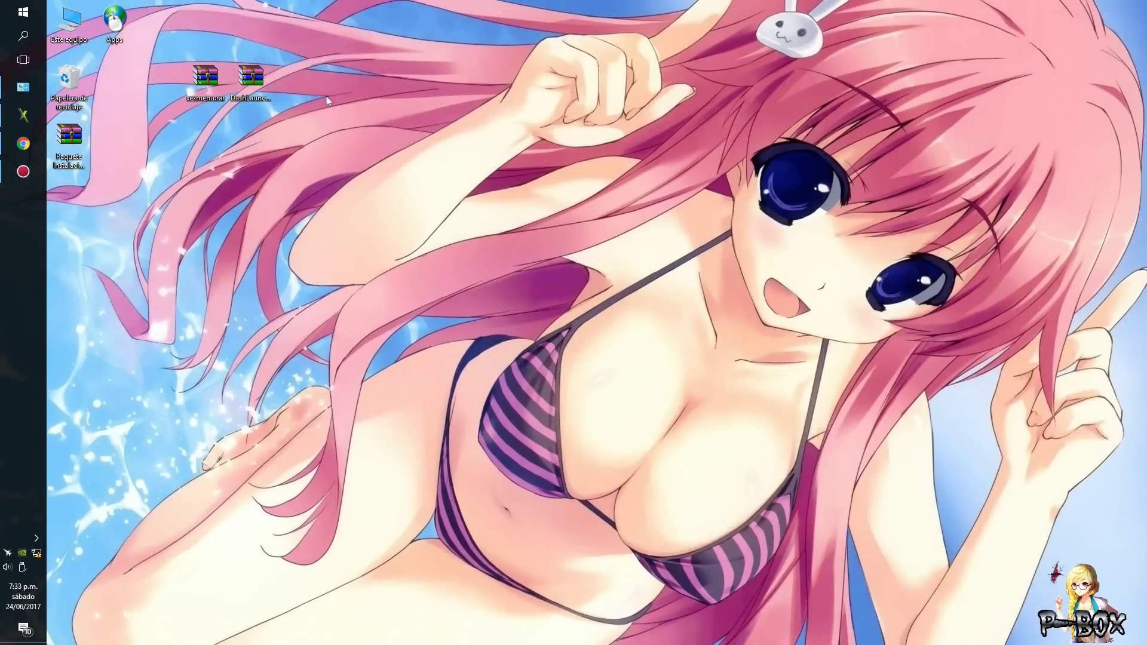
pyautogui.rightClick(252, 74)
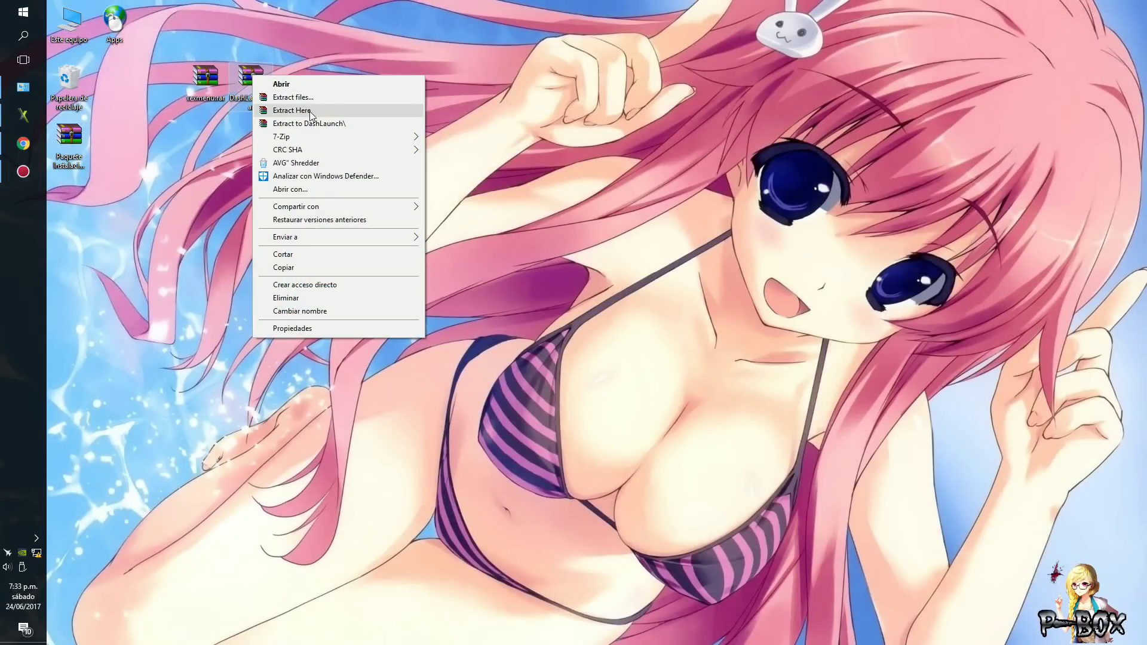
pyautogui.click(310, 112)
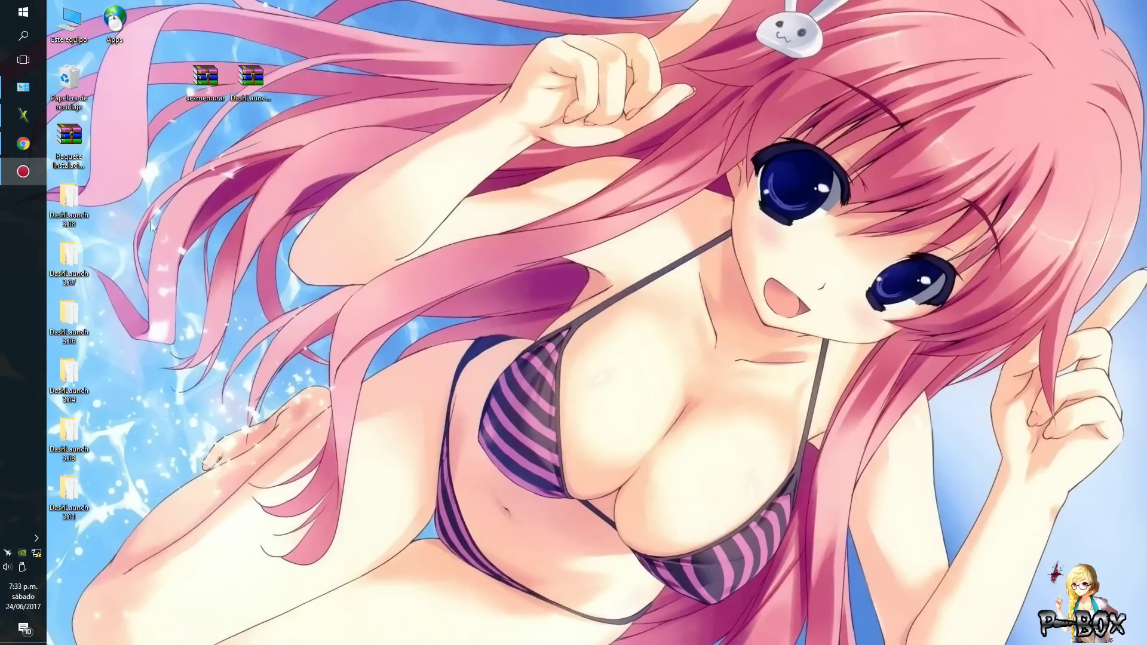
pyautogui.moveTo(137, 197); pyautogui.dragTo(199, 381)
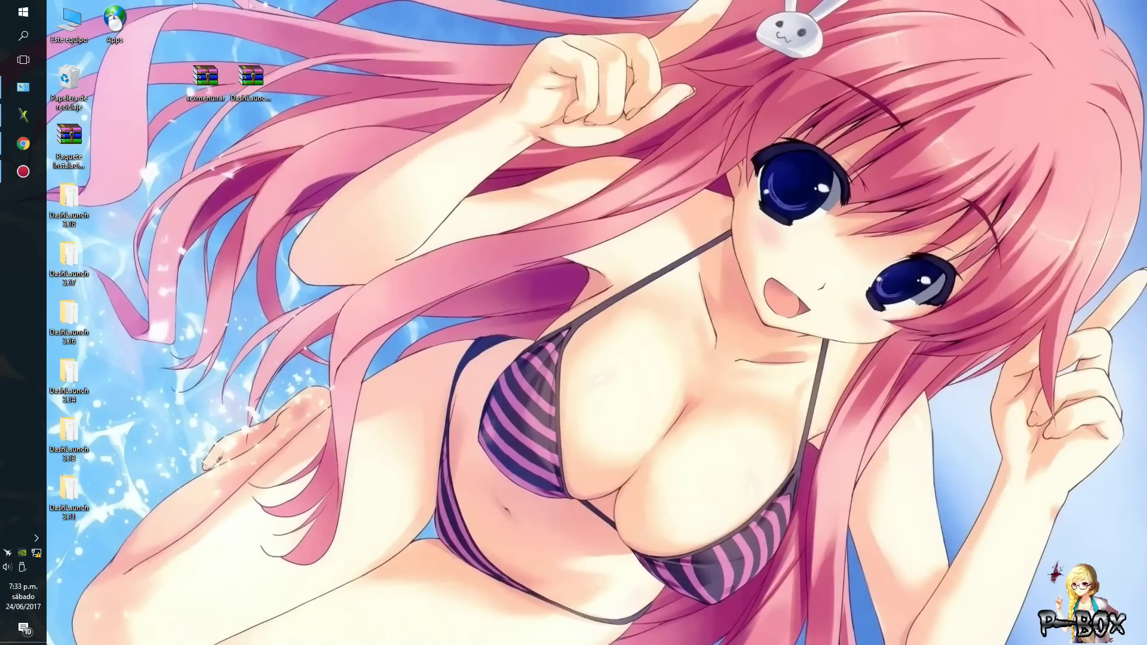
# Copy the DashLaunch 3.18 folder from the desktop into the root of the USB P-BOX (F:) drive.
pyautogui.rightClick(65, 193)
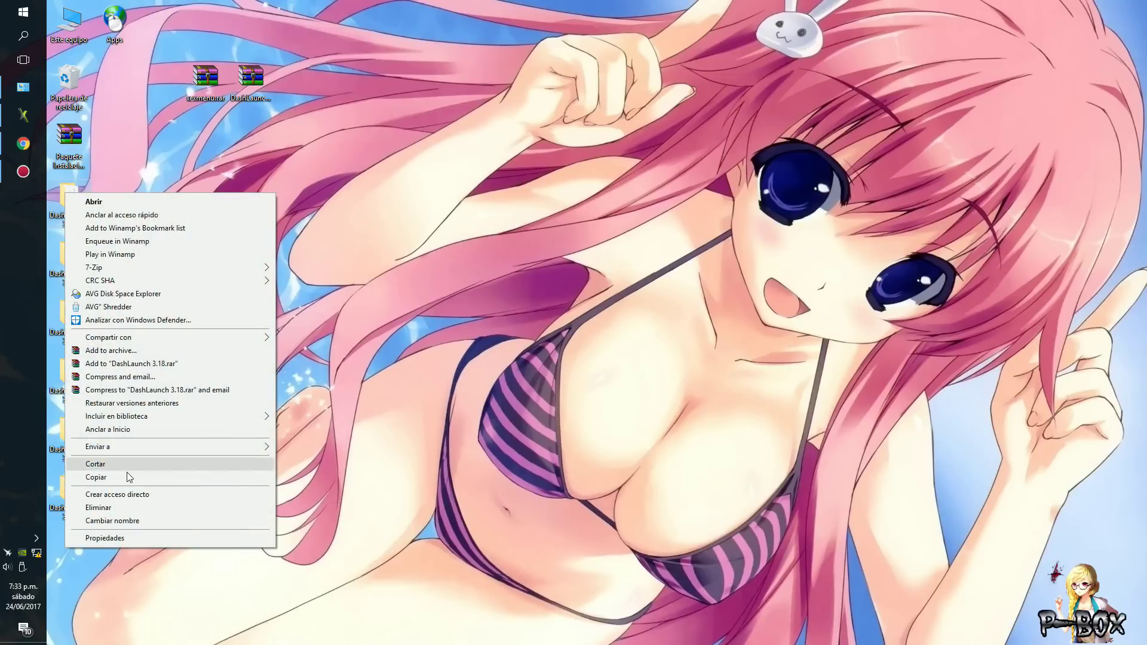
pyautogui.click(96, 476)
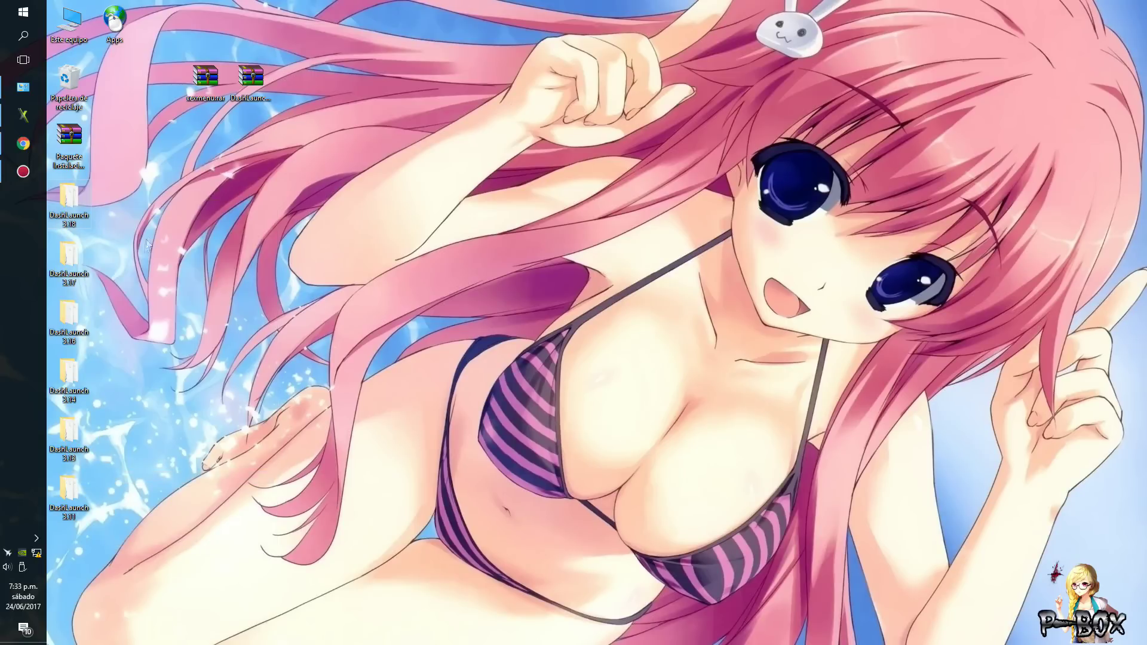
pyautogui.click(22, 12)
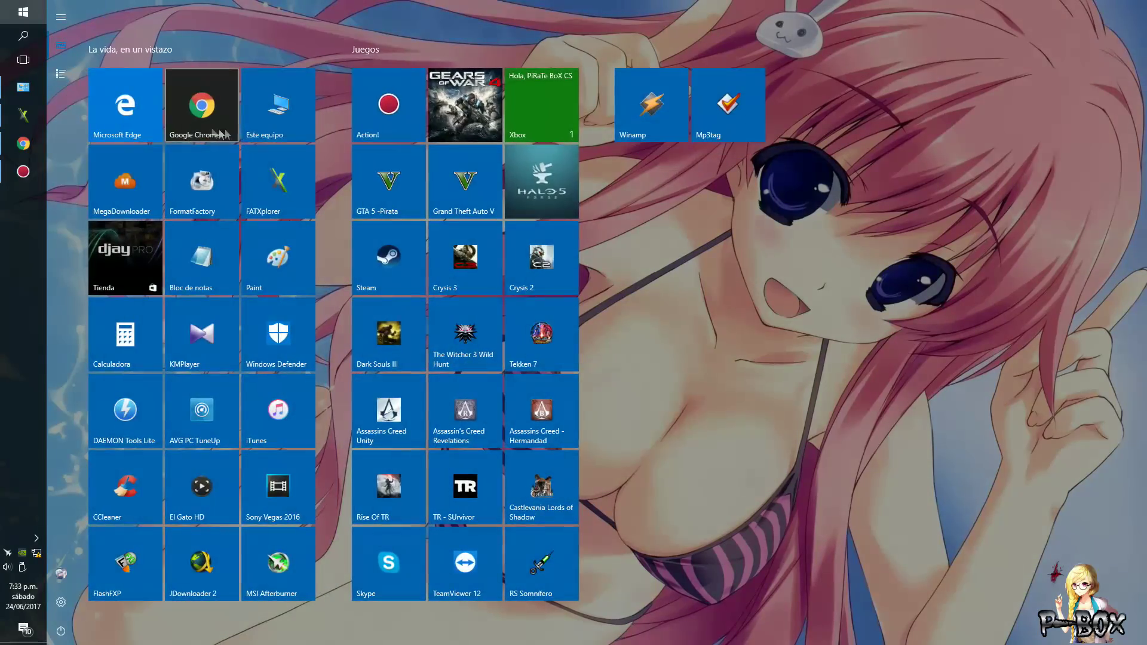
pyautogui.click(275, 108)
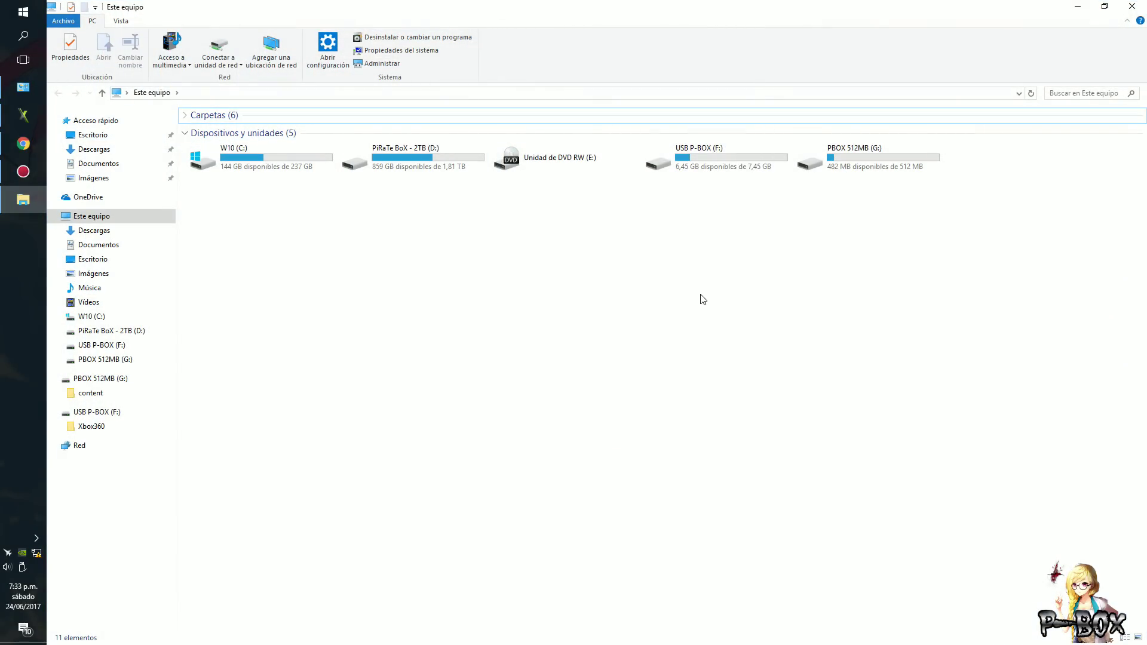
pyautogui.click(709, 172)
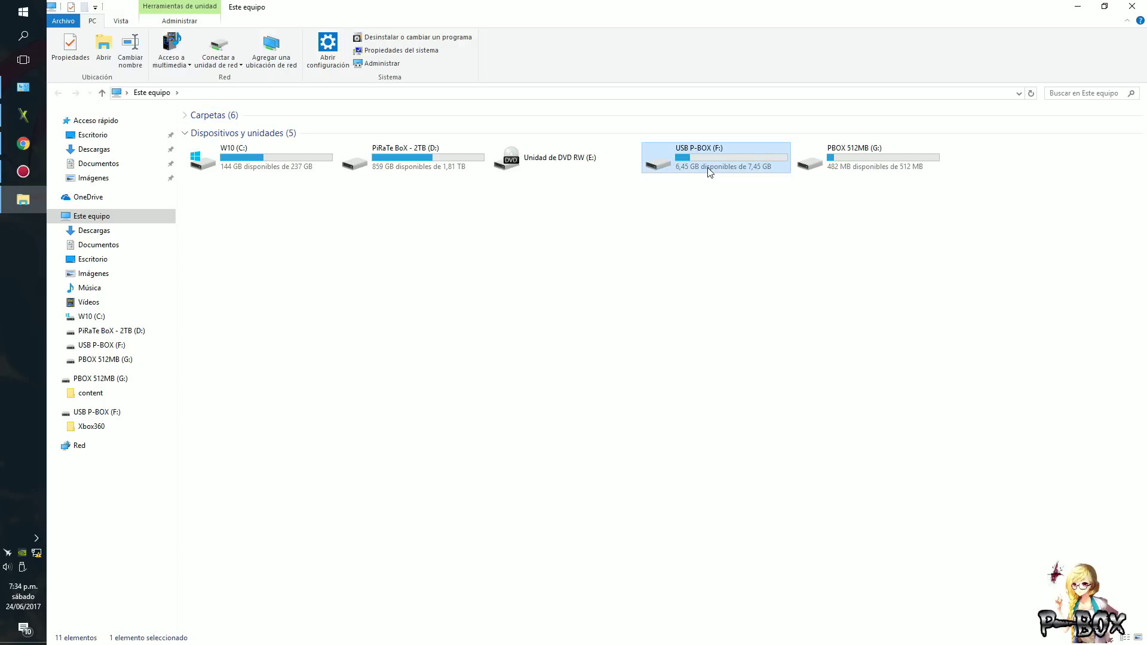
pyautogui.doubleClick(710, 172)
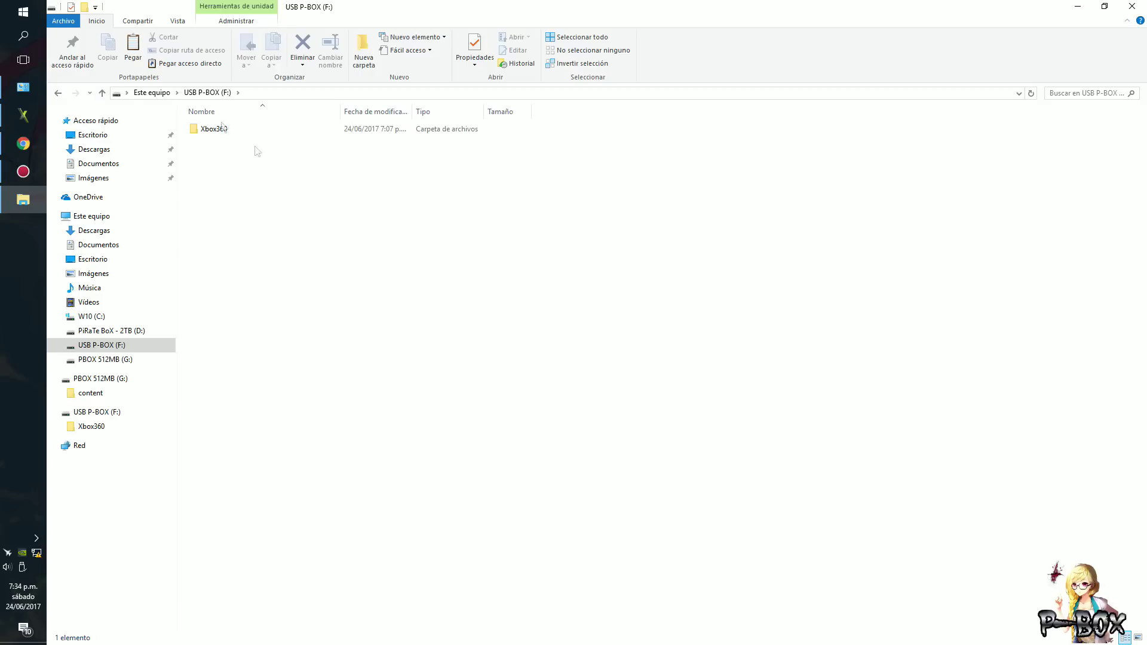
pyautogui.rightClick(330, 264)
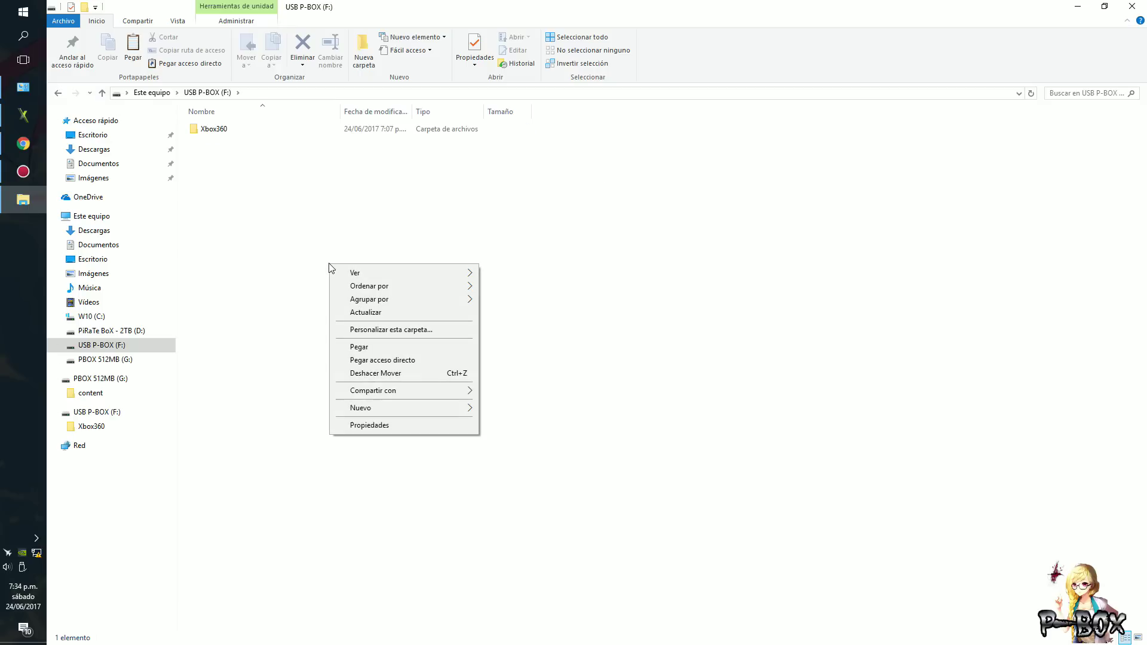
pyautogui.click(378, 347)
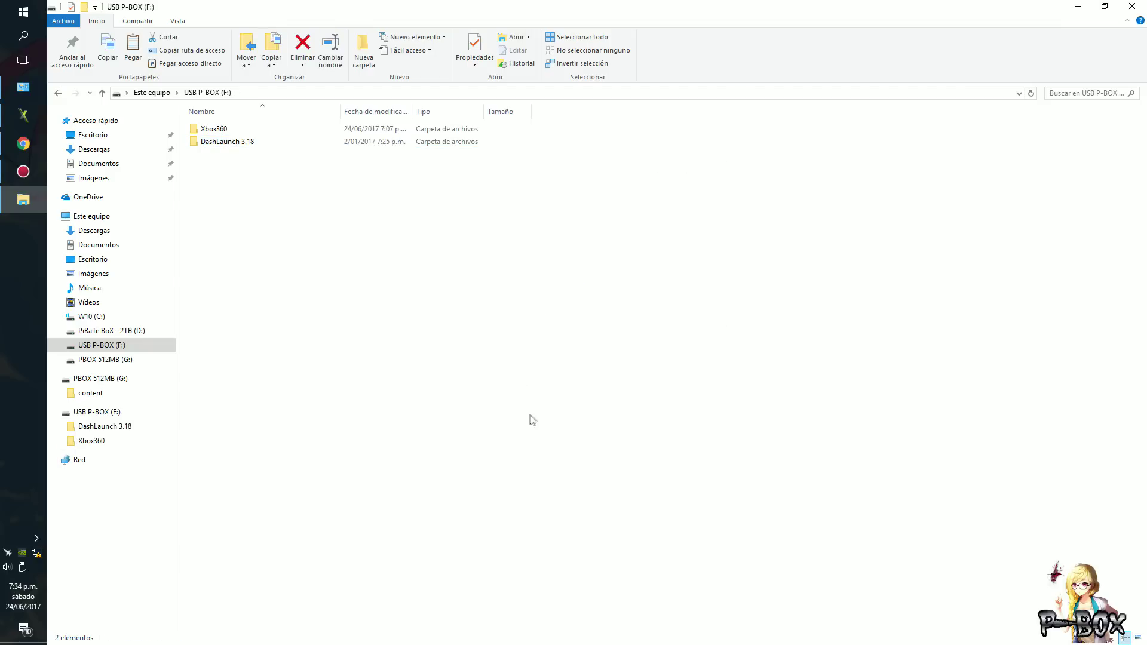
# Check the copied DashLaunch 3.18 folder and the USB P-BOX and PBOX 512MB drives, and close File Explorer.
pyautogui.click(238, 149)
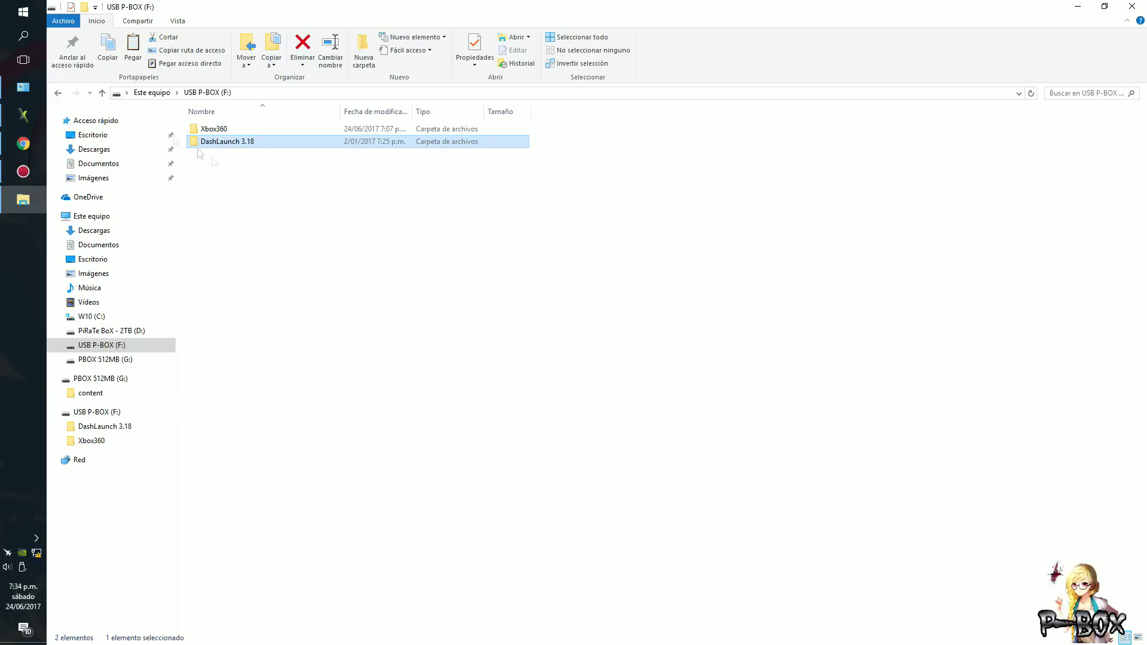
pyautogui.click(101, 93)
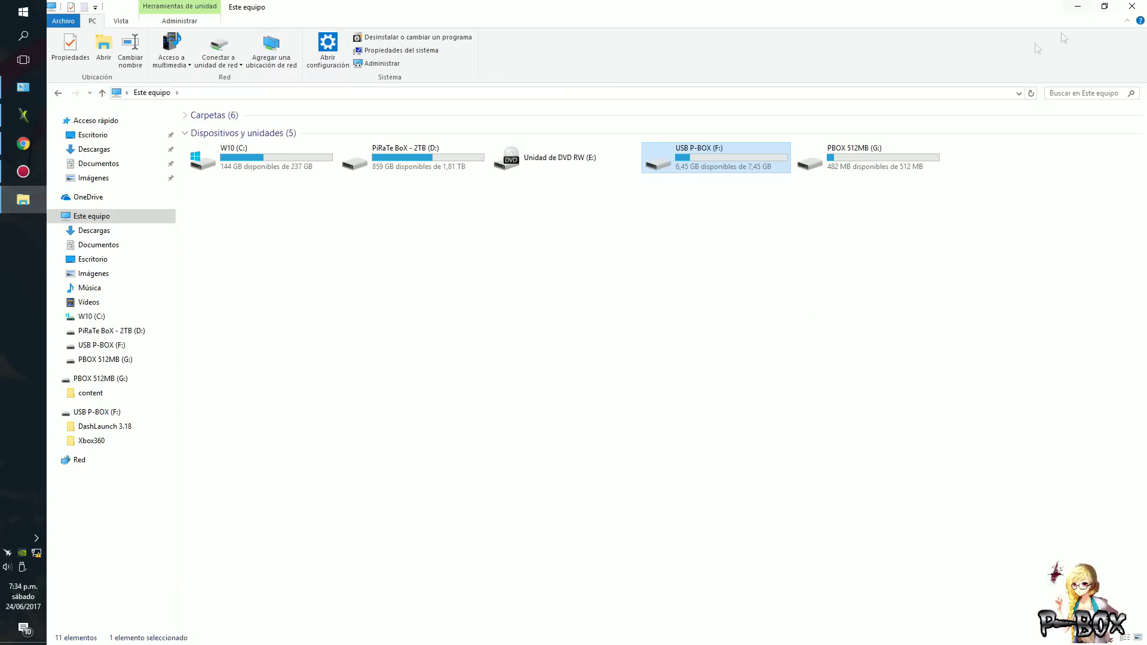
pyautogui.click(777, 204)
pyautogui.moveTo(725, 217); pyautogui.dragTo(893, 175)
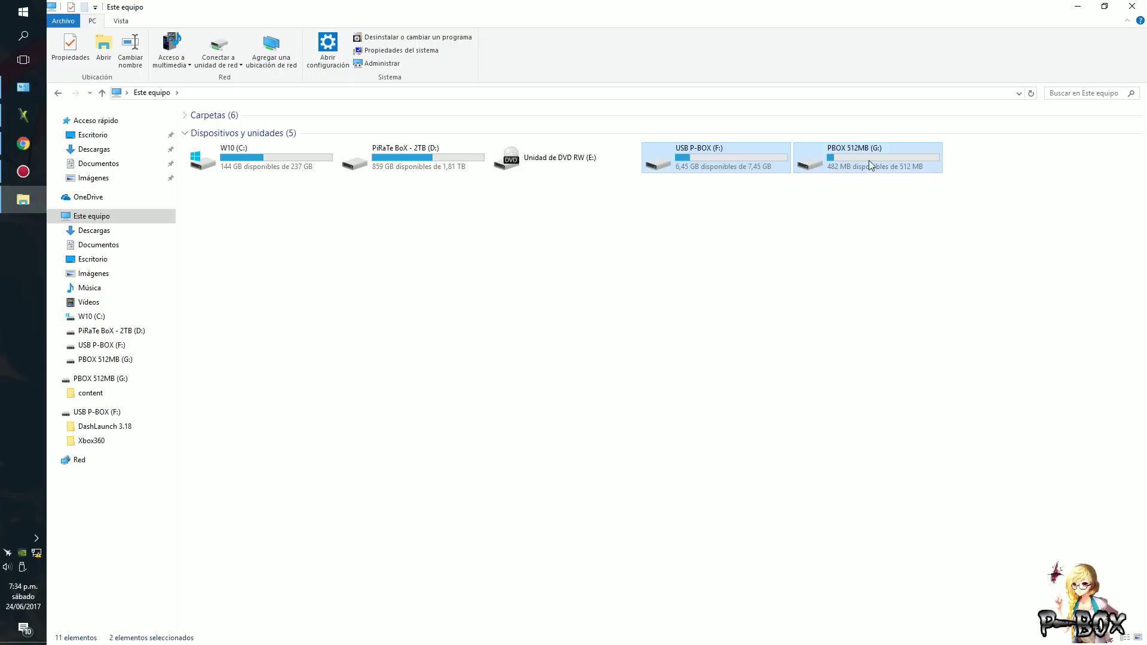
pyautogui.moveTo(868, 160)
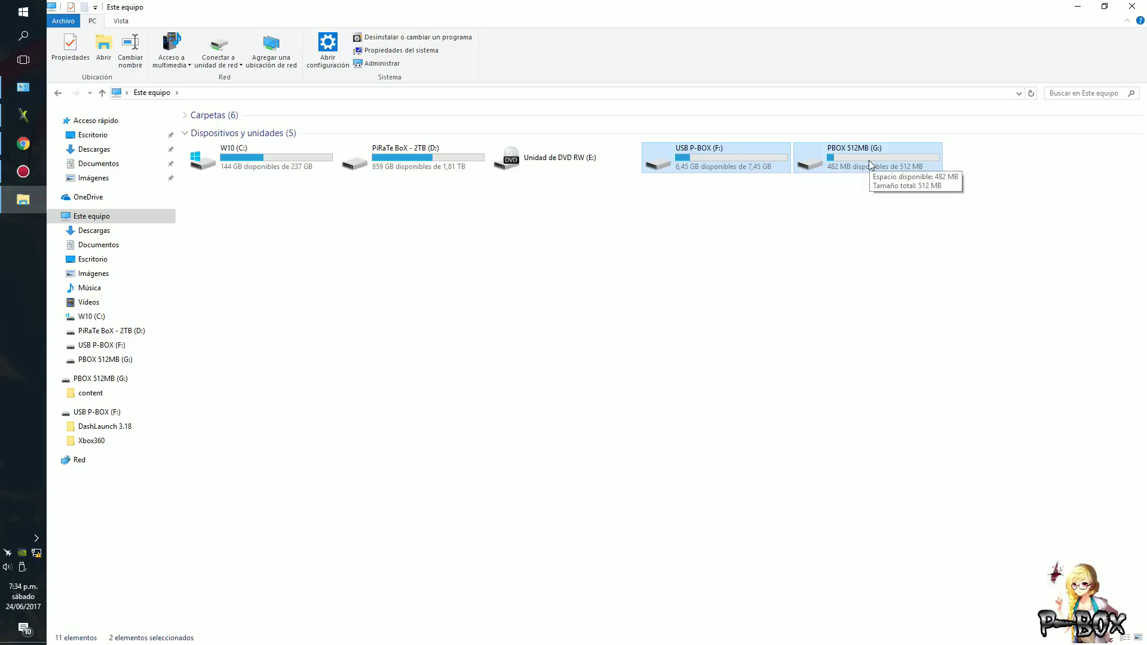
pyautogui.click(789, 244)
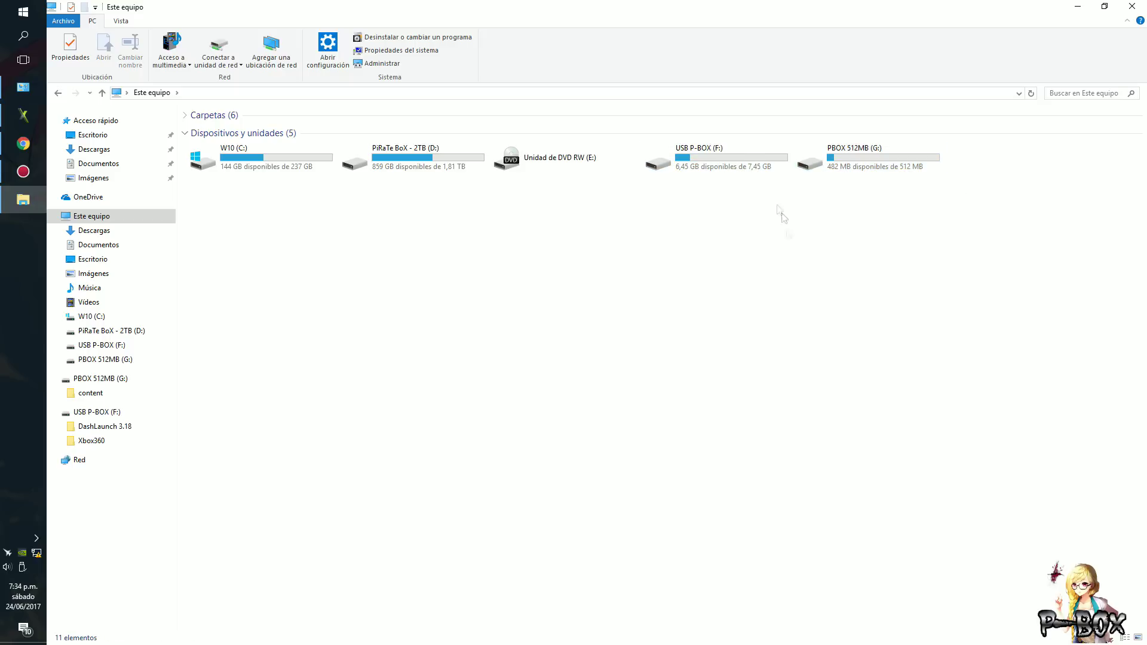
pyautogui.click(1134, 7)
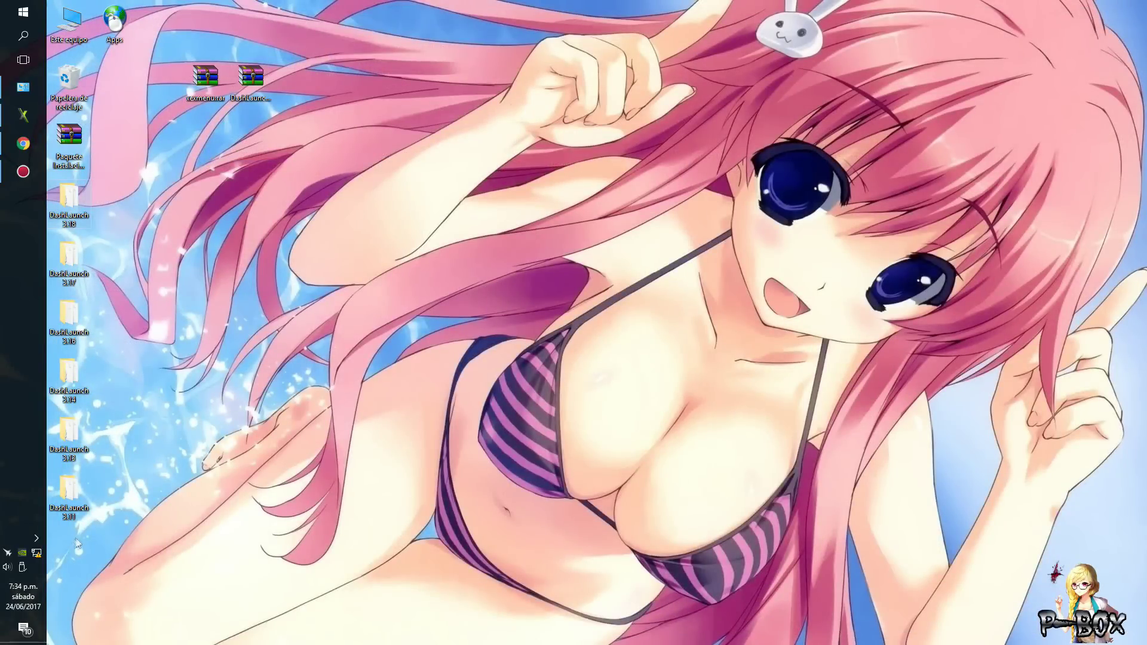
# Try to eject the USB Flash Drive from Windows.
pyautogui.click(22, 567)
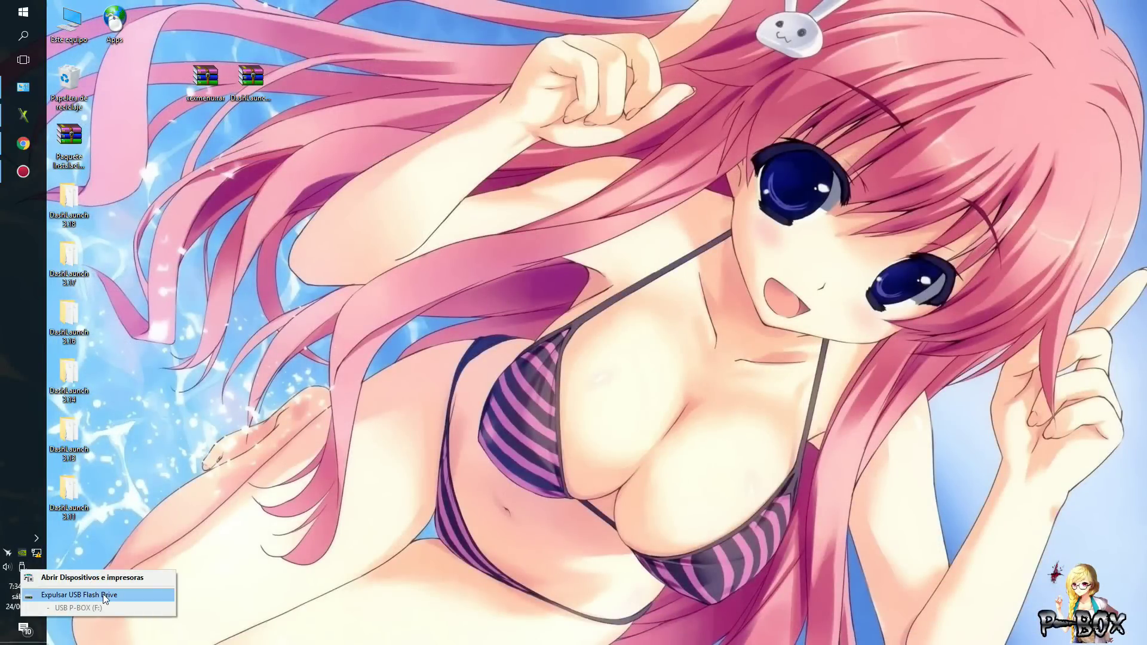
pyautogui.click(105, 595)
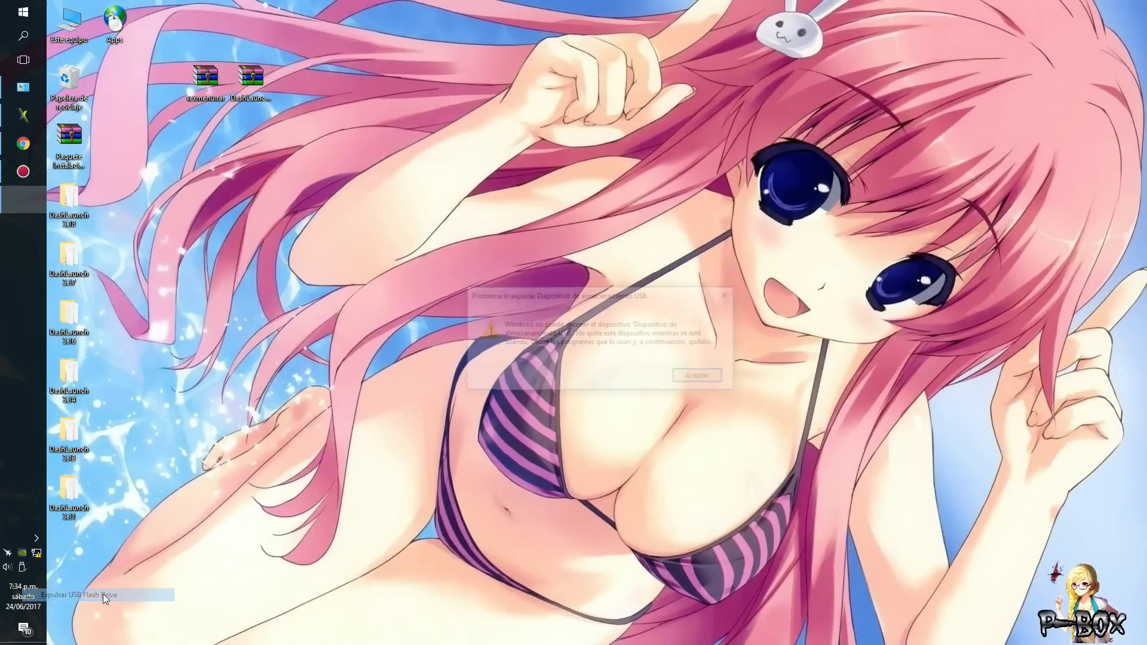
pyautogui.click(697, 380)
# Close FATXplorer and eject the USB Flash Drive safely.
pyautogui.click(23, 114)
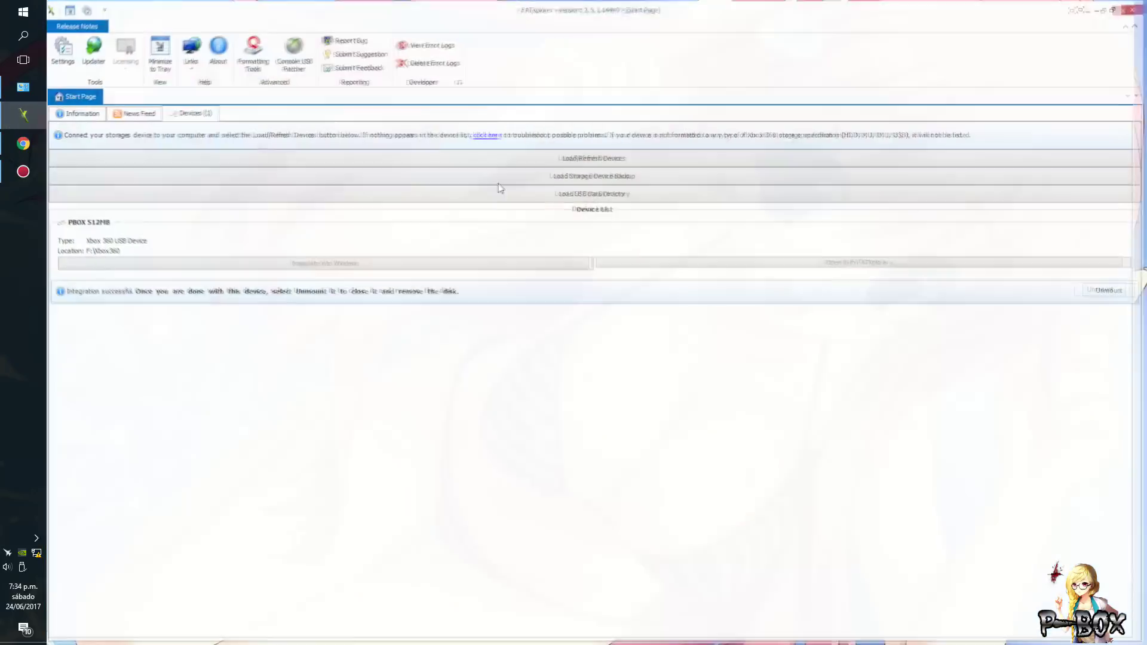
pyautogui.click(1136, 9)
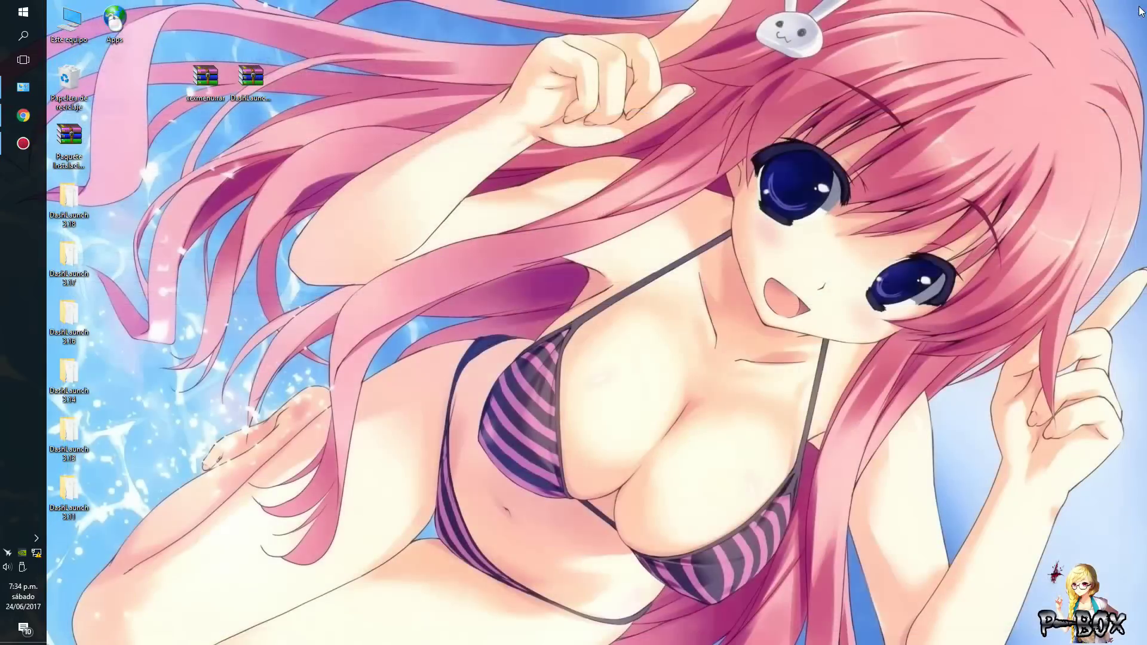
pyautogui.click(22, 566)
pyautogui.click(98, 595)
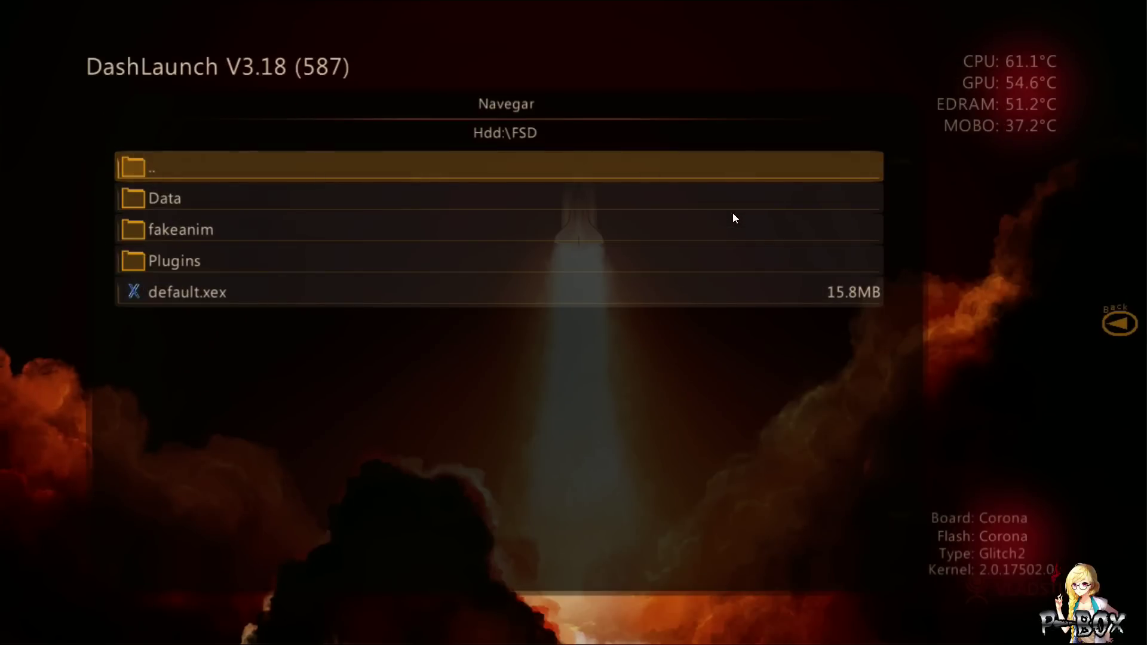
# In DashLaunch on the console, go back from Hdd:\FSD to the list of storage devices.
pyautogui.press('Down')
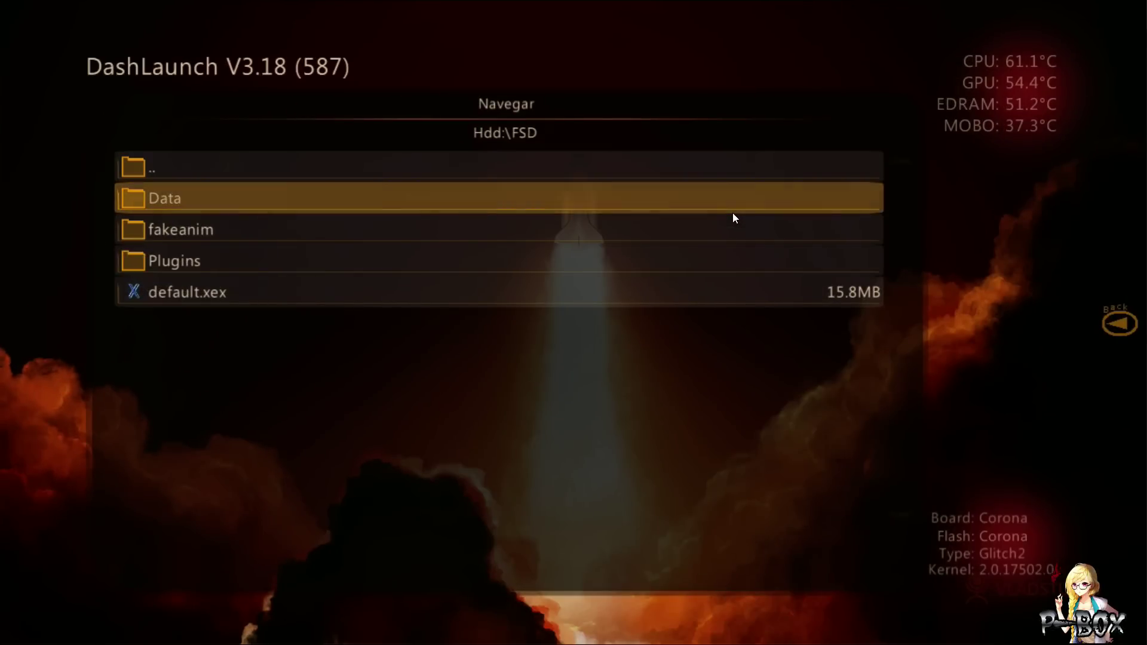
pyautogui.press('Up')
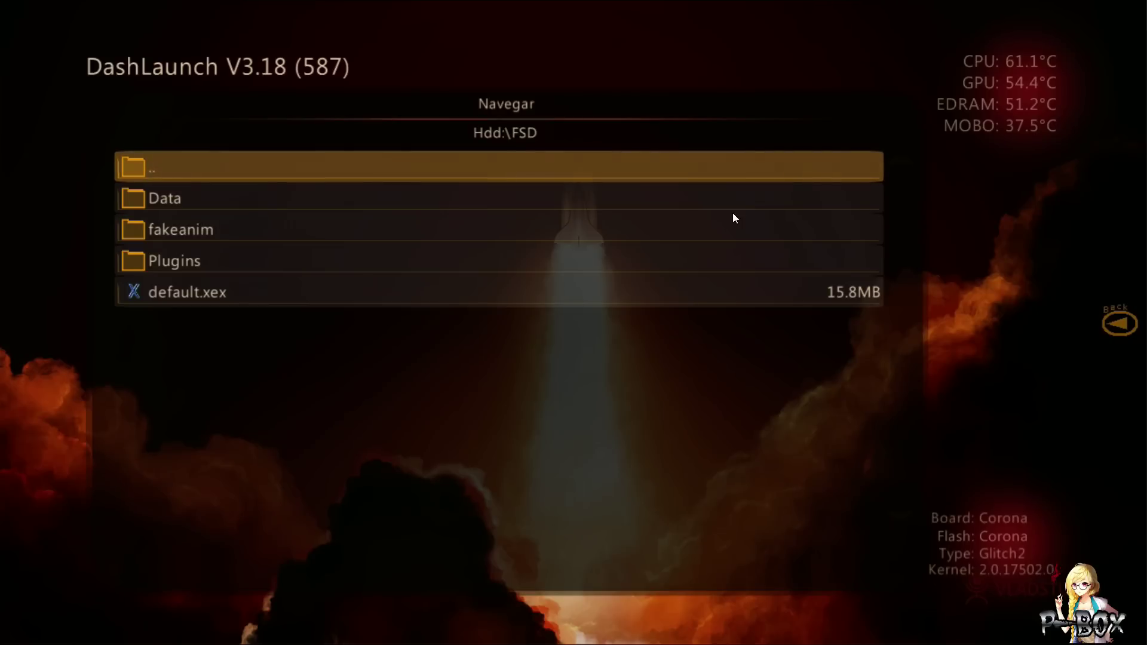
pyautogui.press('Return')
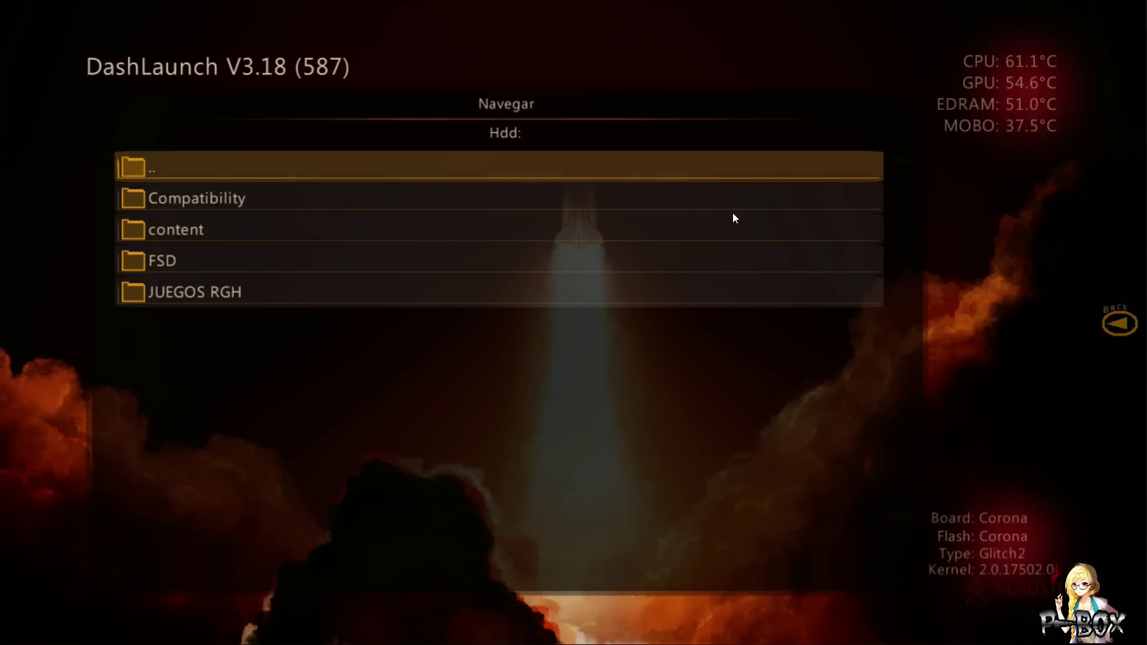
pyautogui.press('Return')
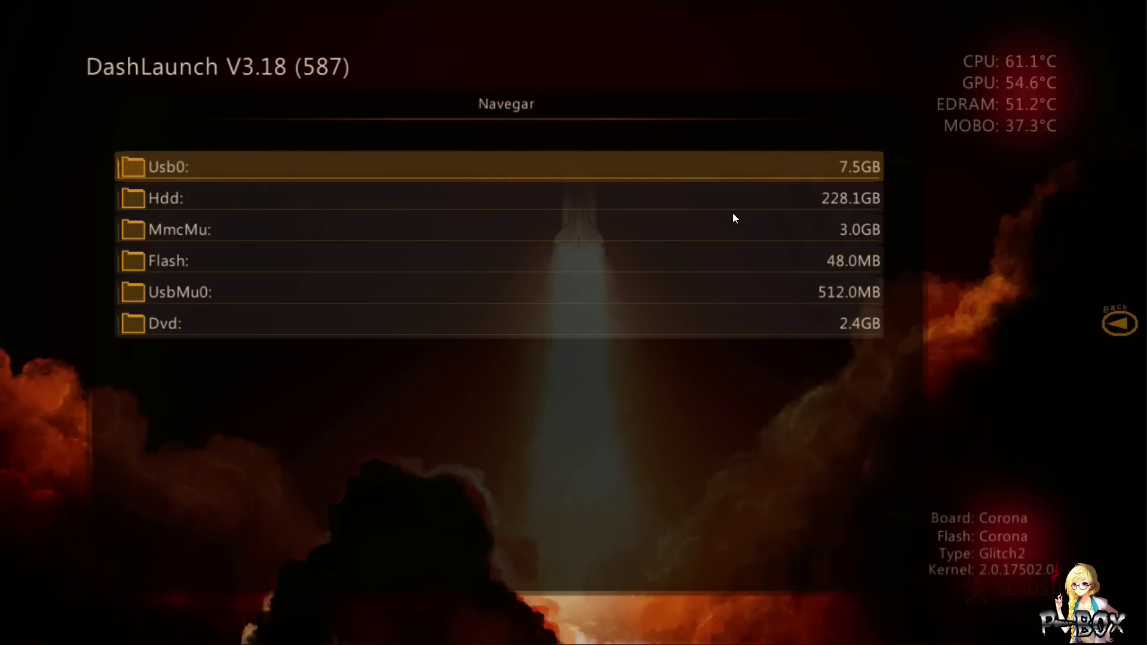
# Set the Default path to default.xex from the FSD folder on Hdd:.
pyautogui.press('Down')
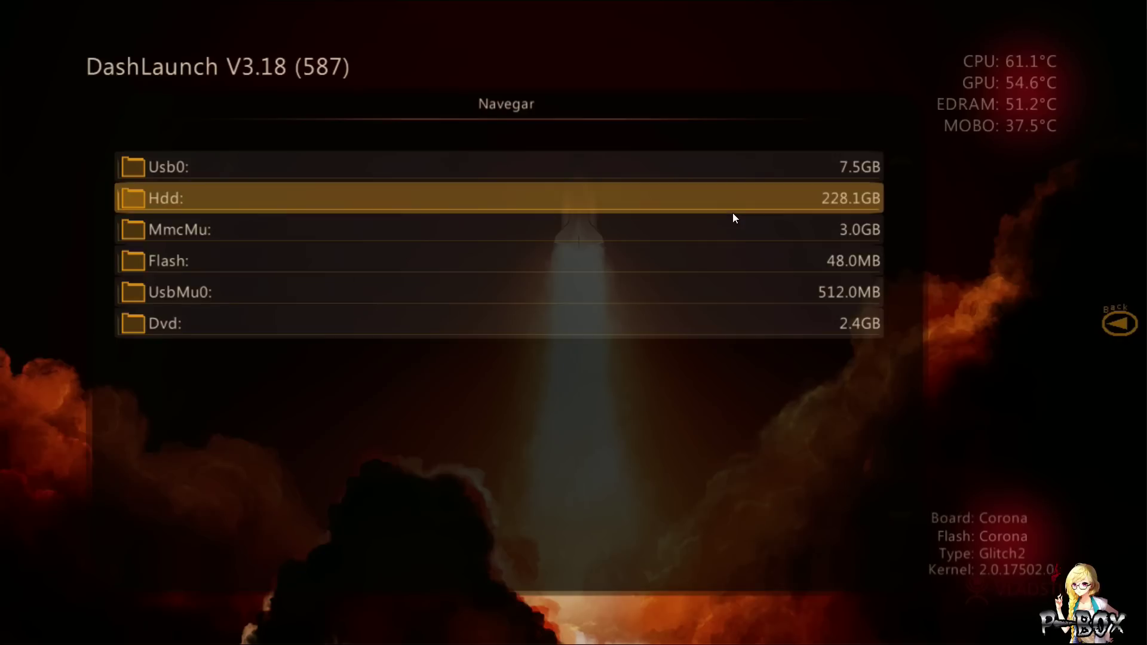
pyautogui.press('Return')
pyautogui.press('Down')
pyautogui.press('Down')
pyautogui.press('Down')
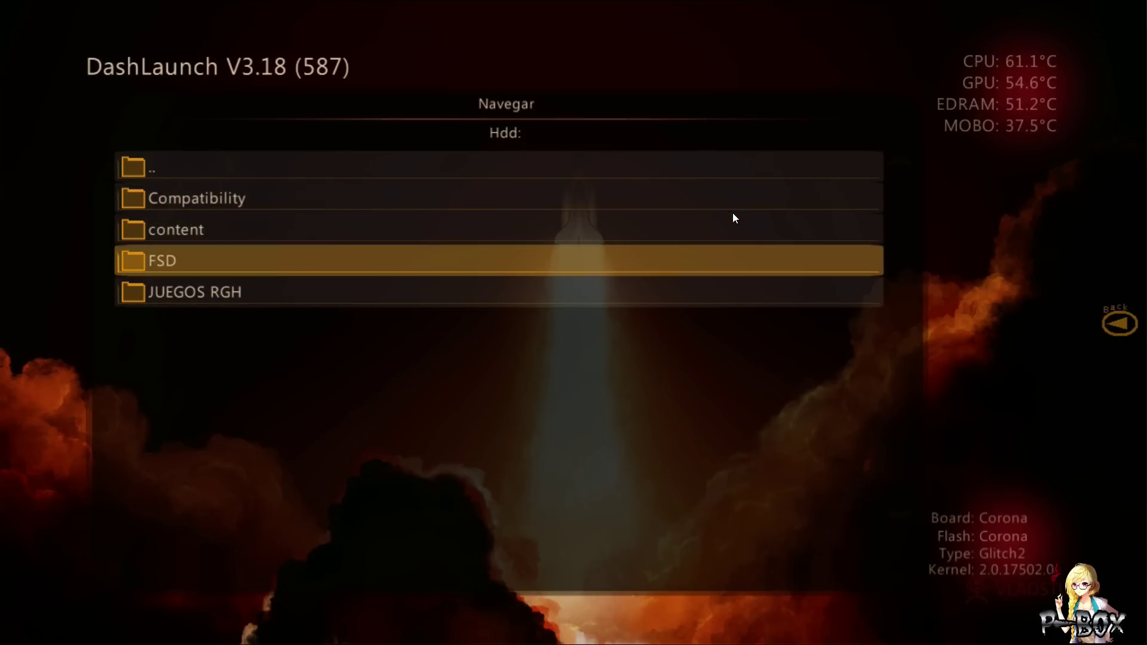
pyautogui.press('Return')
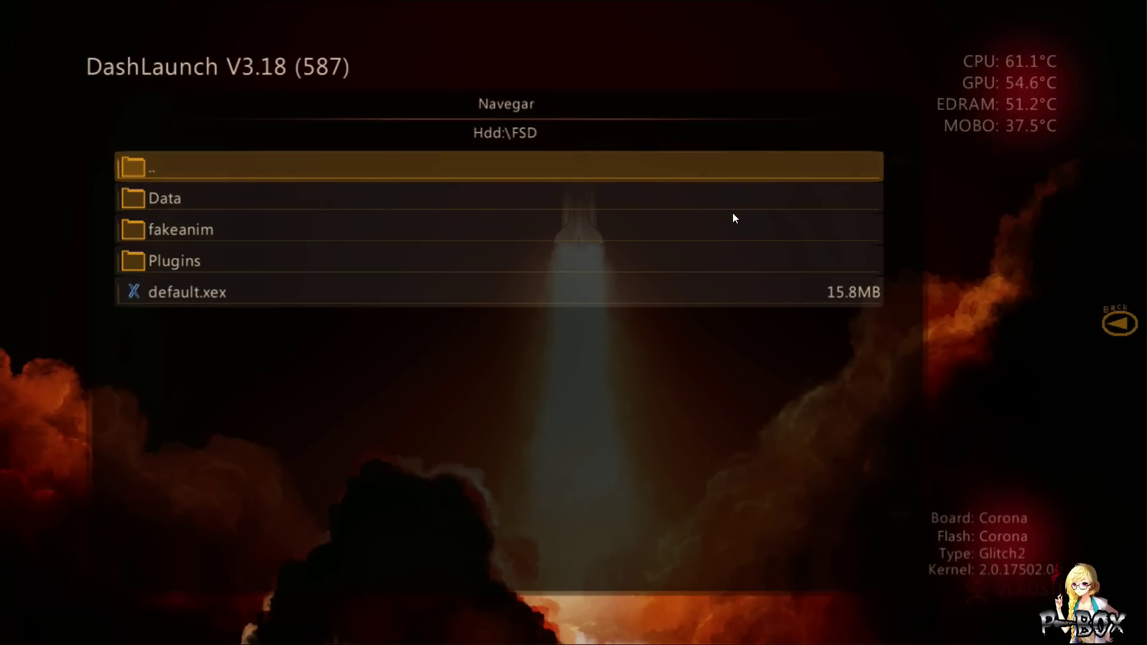
pyautogui.press('Down')
pyautogui.press('Down')
pyautogui.press('Down')
pyautogui.press('Down')
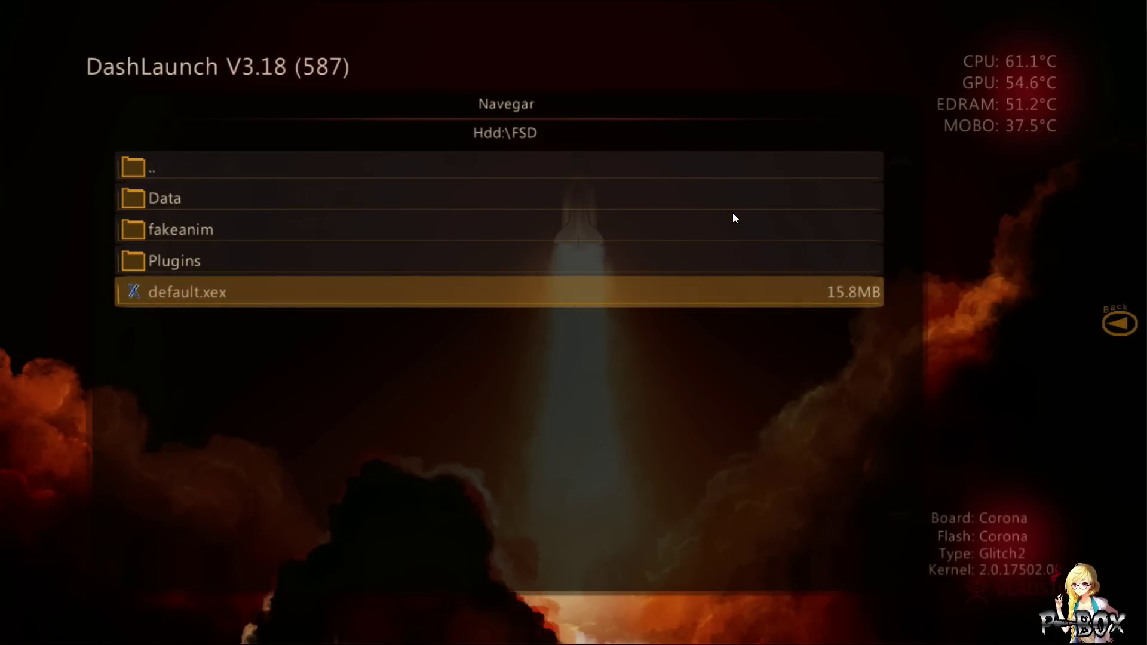
pyautogui.press('Return')
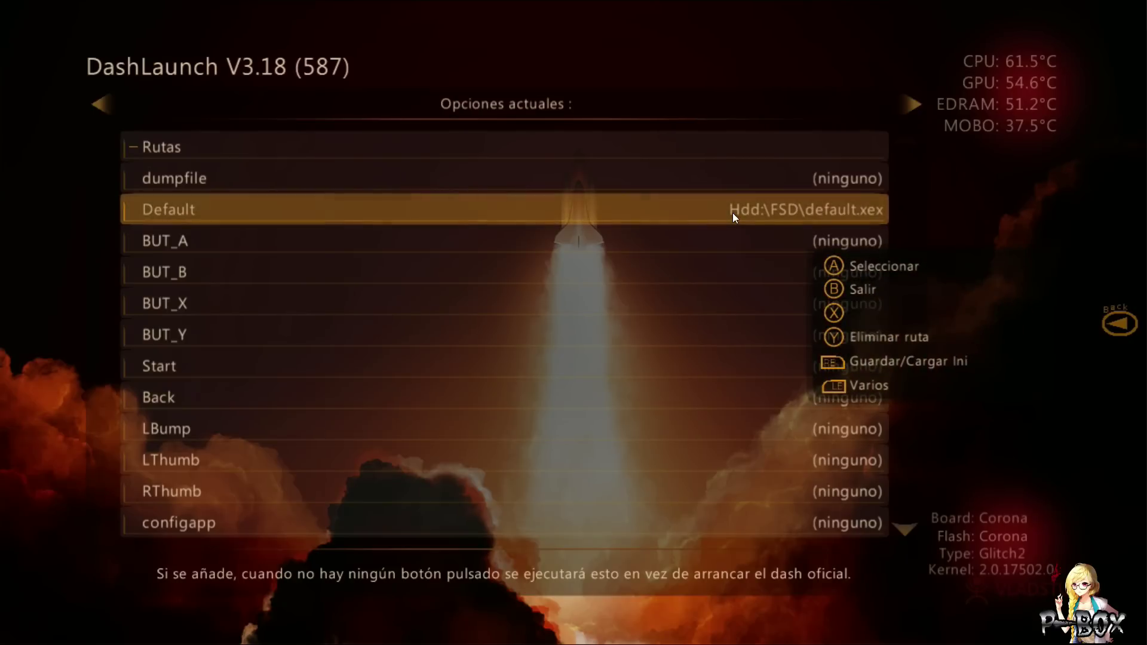
# Collapse the Rutas group and highlight the Comportamiento de la consola group.
pyautogui.press('Up')
pyautogui.press('Up')
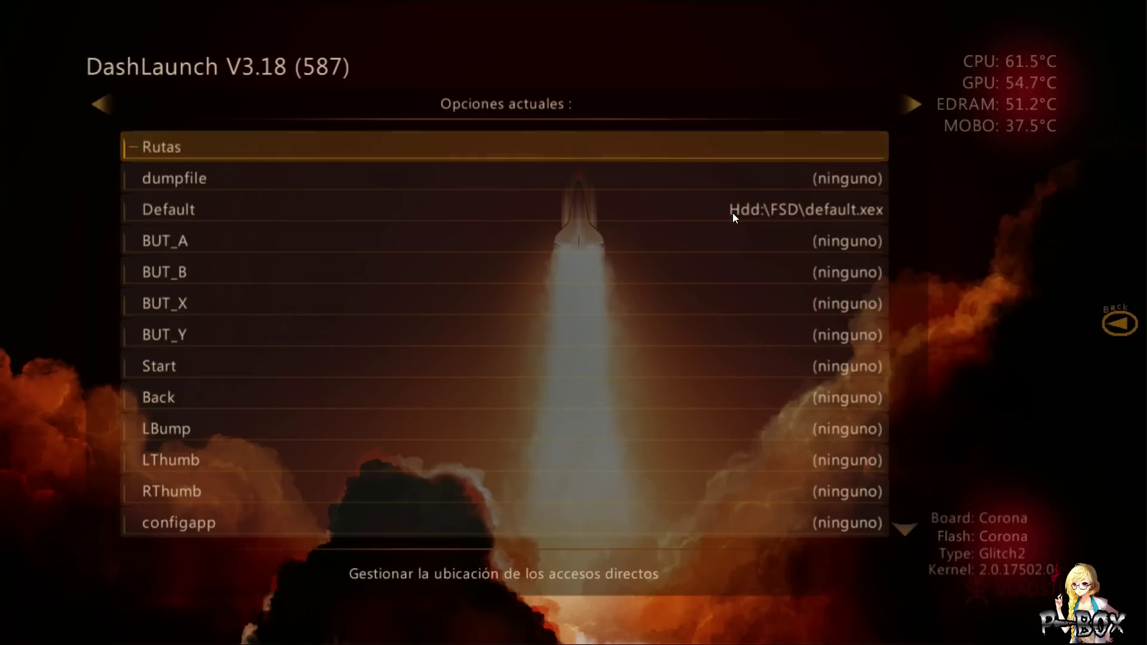
pyautogui.press('Return')
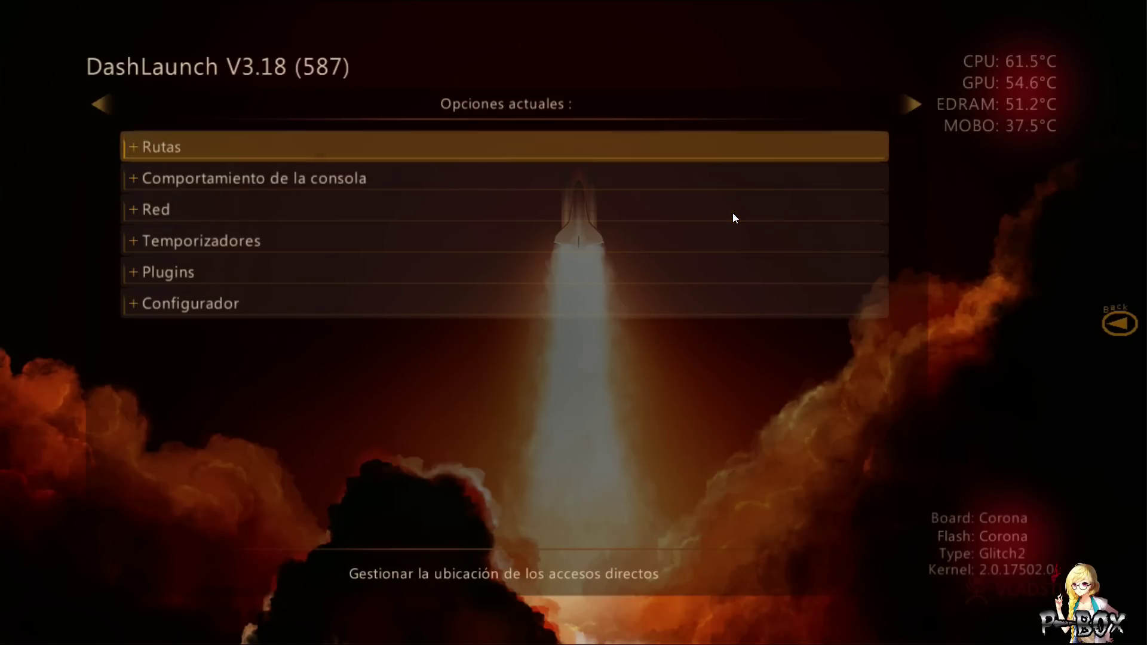
pyautogui.press('Down')
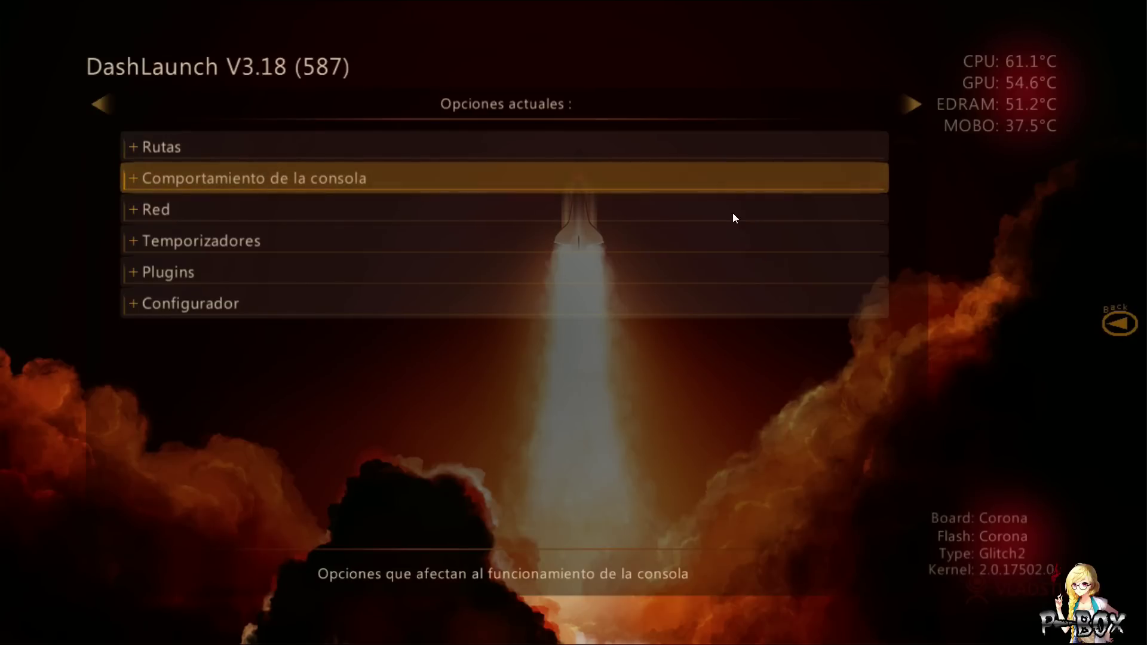
# Expand the Comportamiento de la consola group and review its options and their descriptions from contpatch through safereboot.
pyautogui.press('Return')
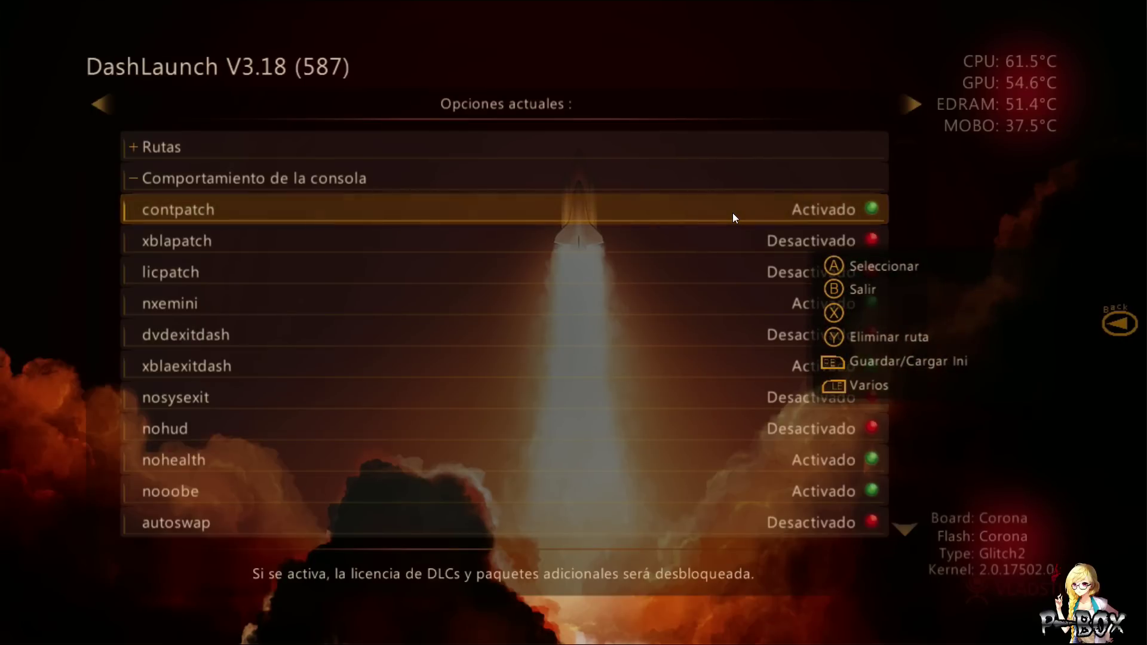
pyautogui.press('Down')
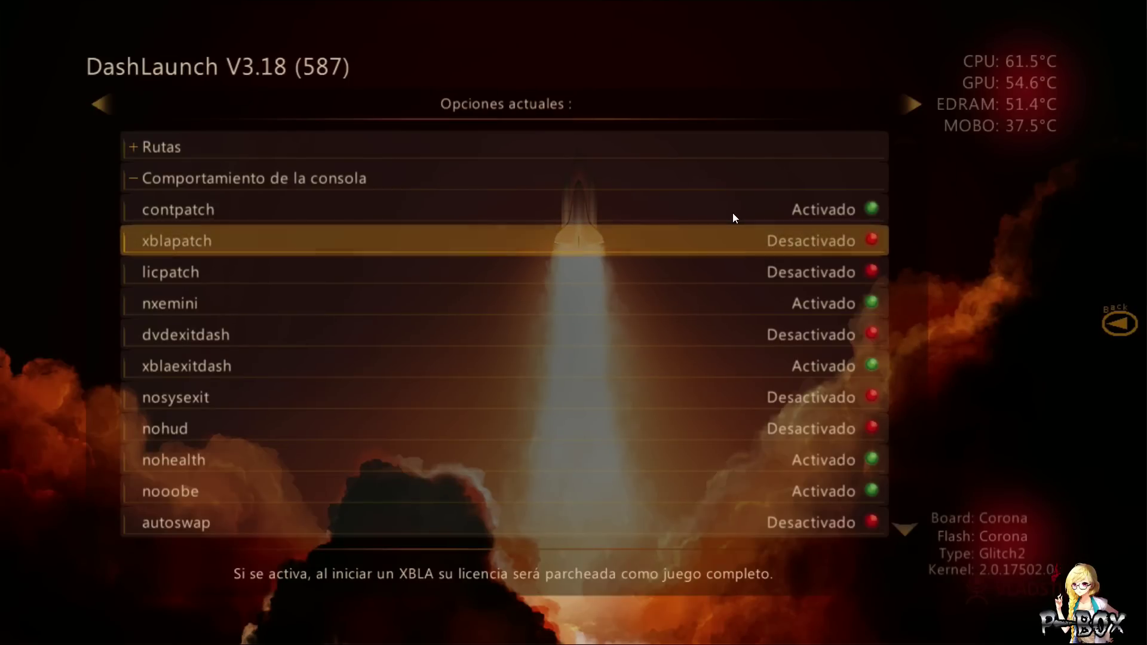
pyautogui.press('Down')
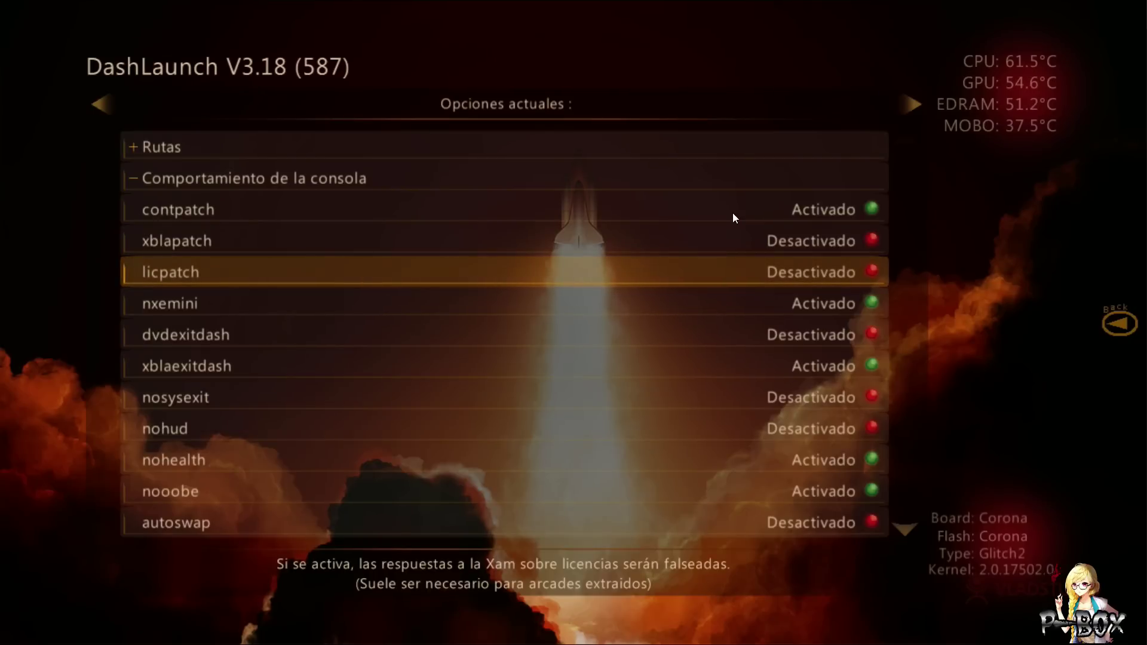
pyautogui.press('Down')
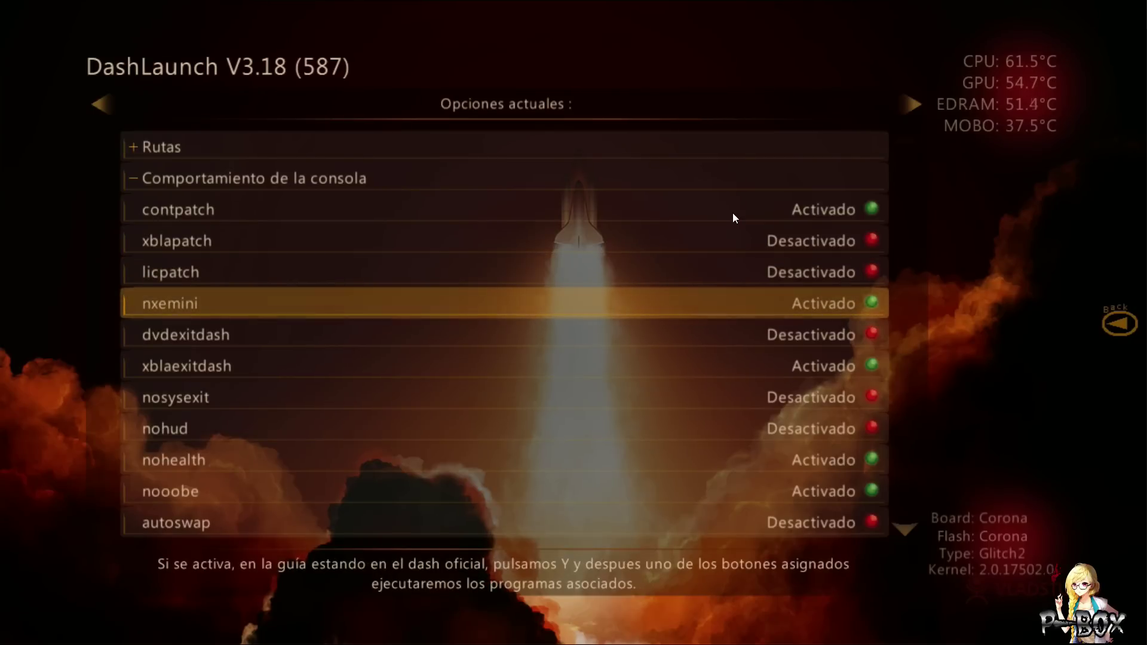
pyautogui.press('Down')
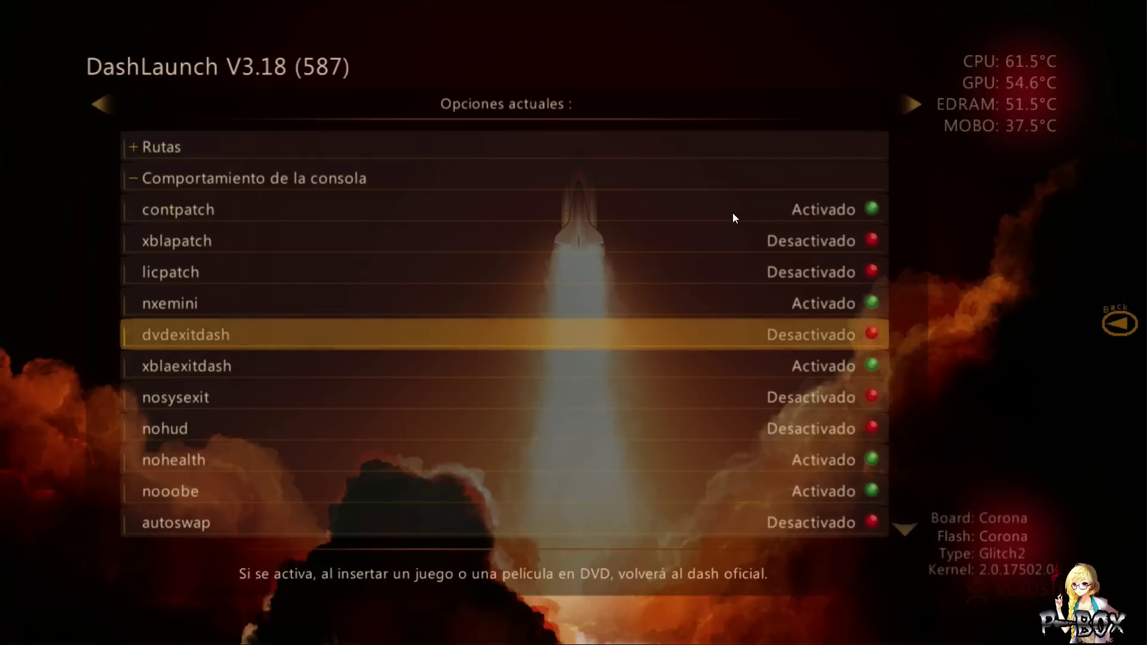
pyautogui.press('Down')
pyautogui.press('Down')
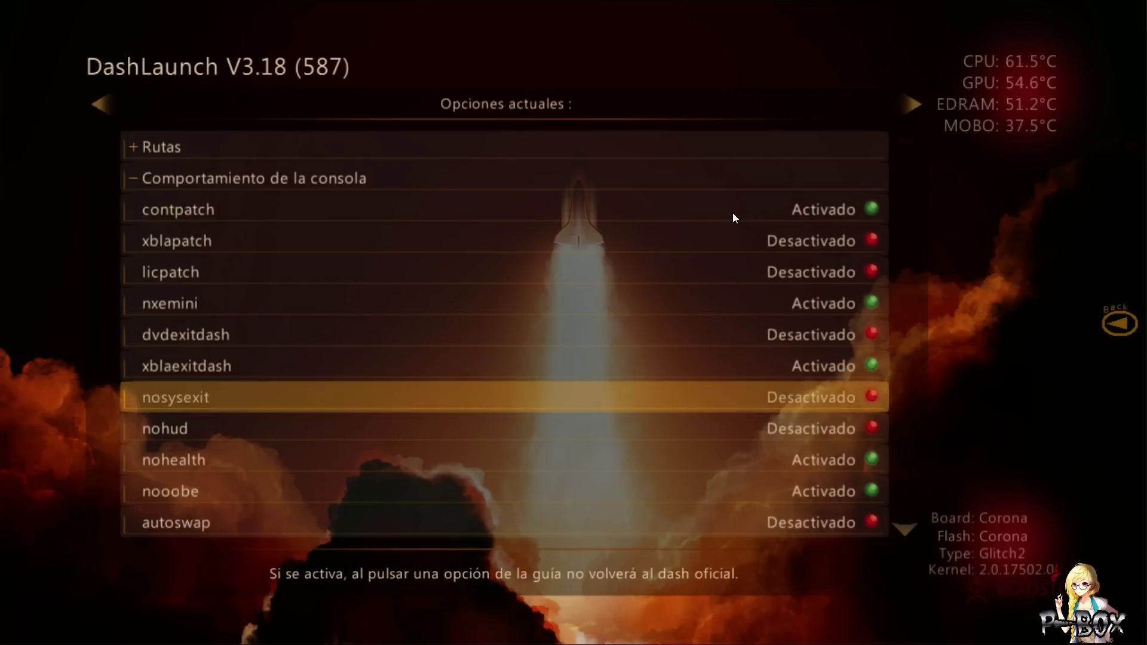
pyautogui.press('Down')
pyautogui.press('Down')
pyautogui.press('Down')
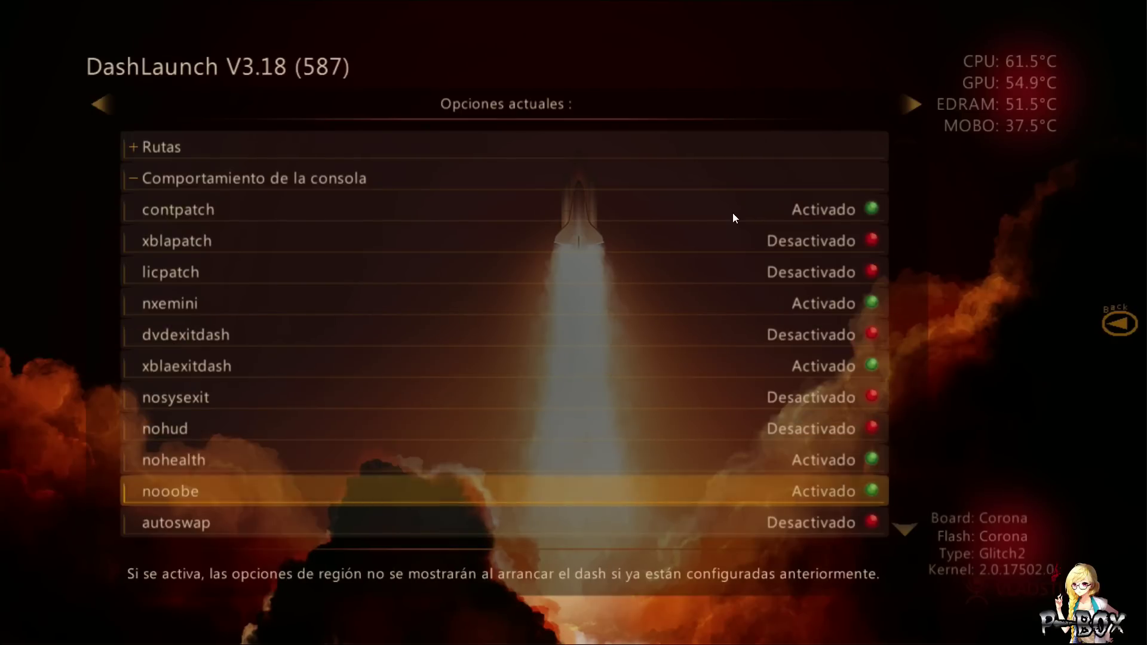
pyautogui.press('Down')
pyautogui.press('Down')
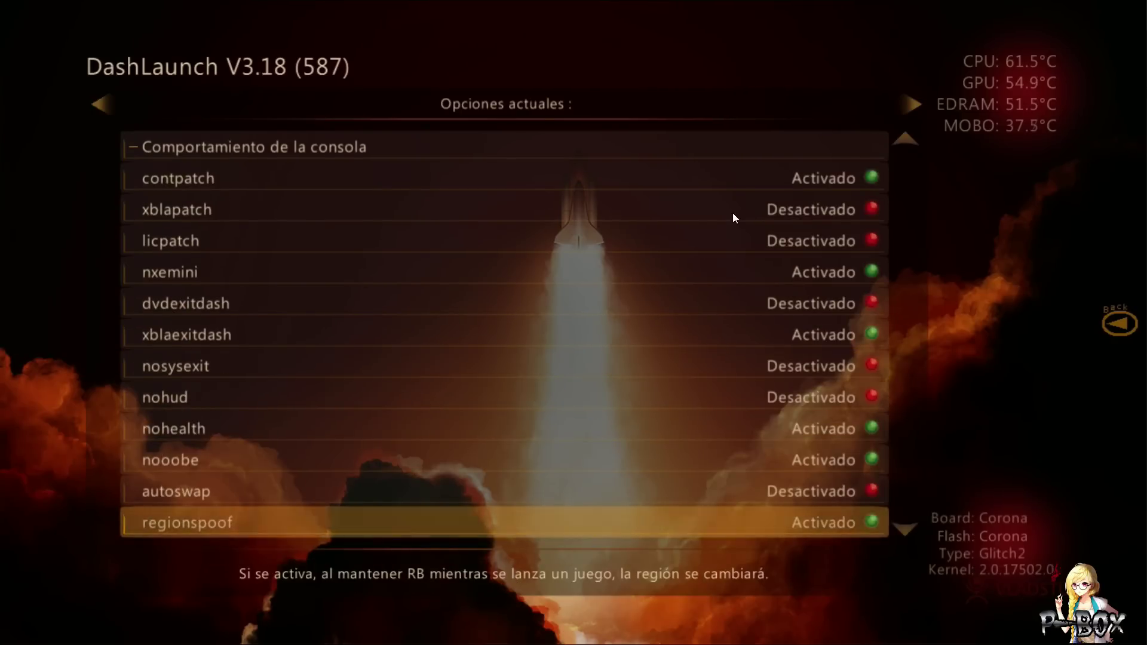
pyautogui.press('Down')
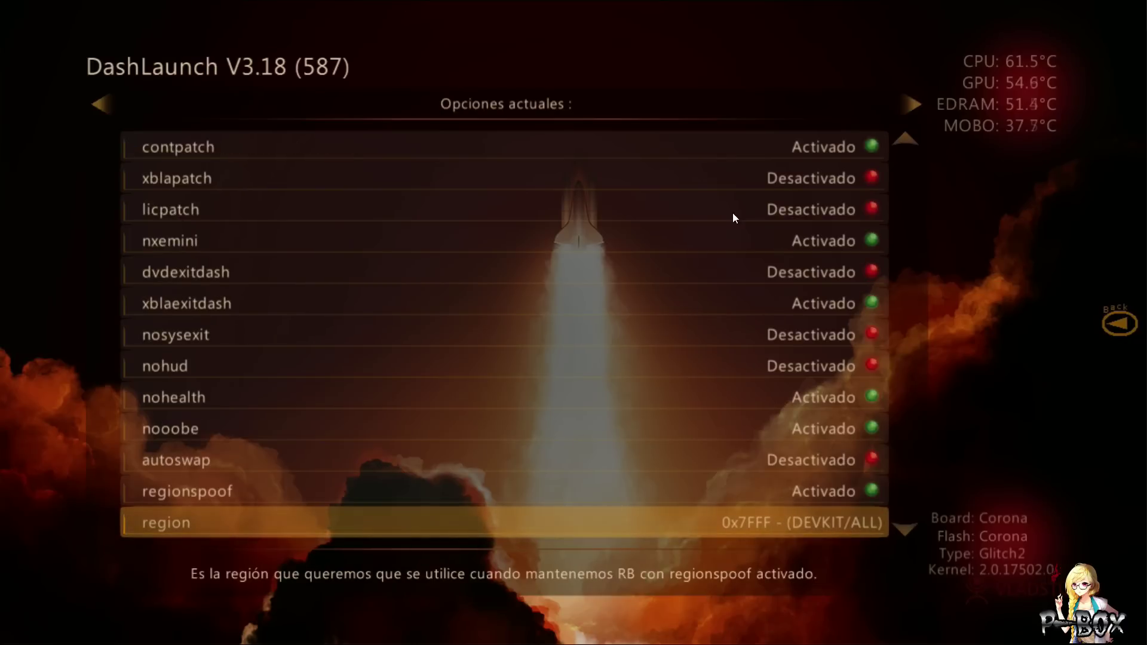
pyautogui.press('Down')
pyautogui.press('Down')
pyautogui.press('Down')
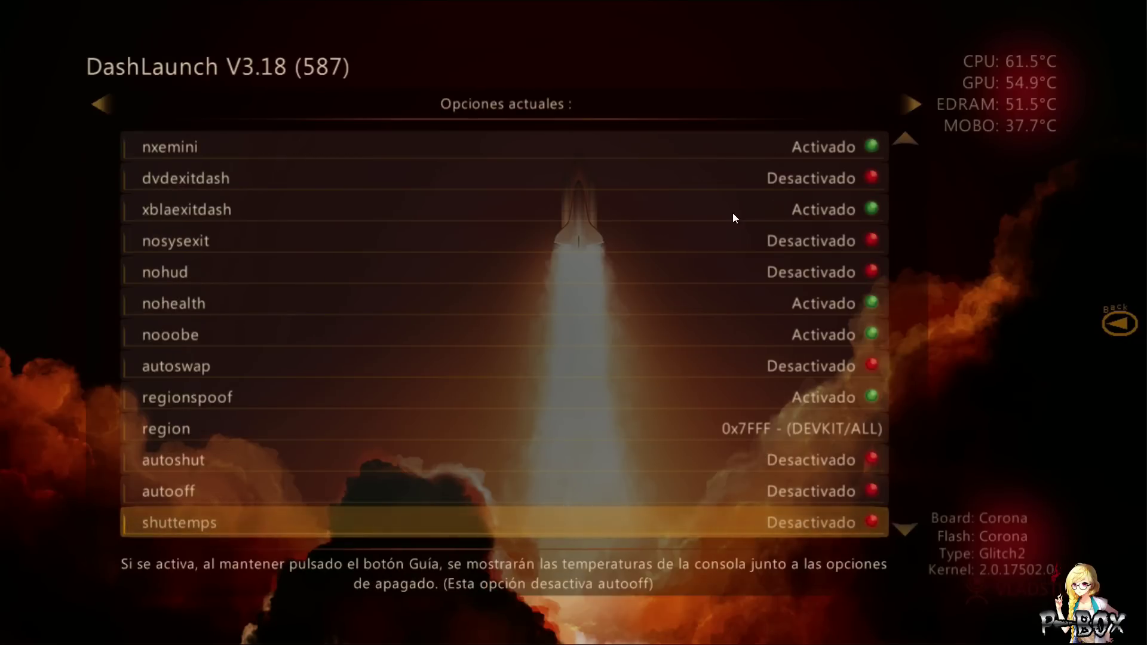
pyautogui.press('Down')
pyautogui.press('Down')
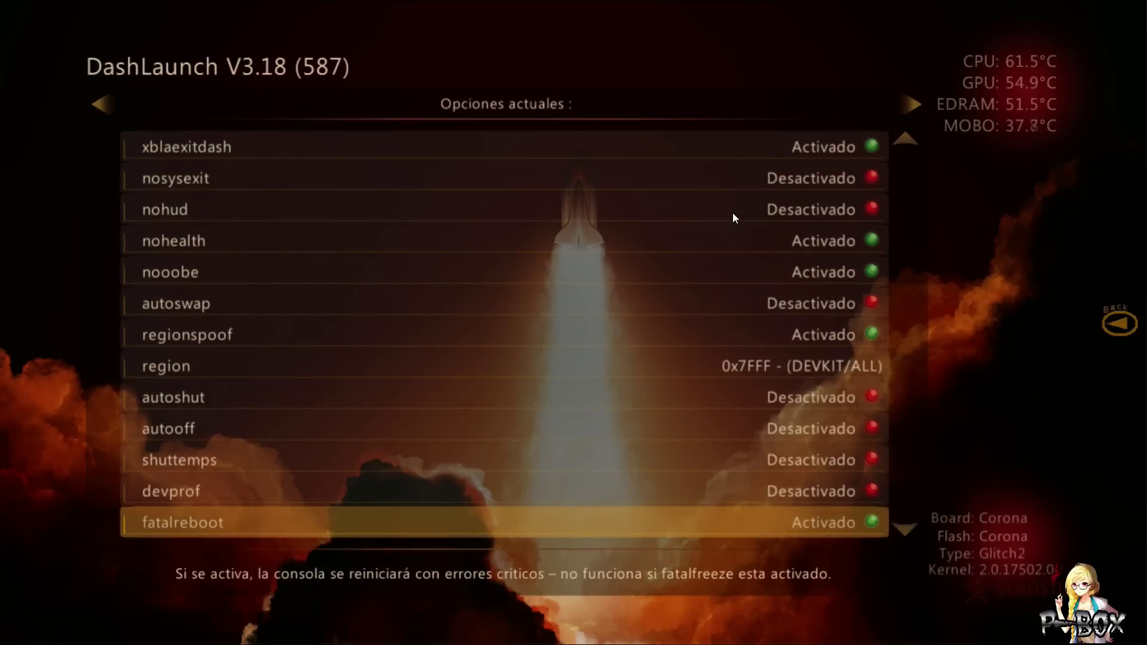
pyautogui.press('Down')
pyautogui.press('Down')
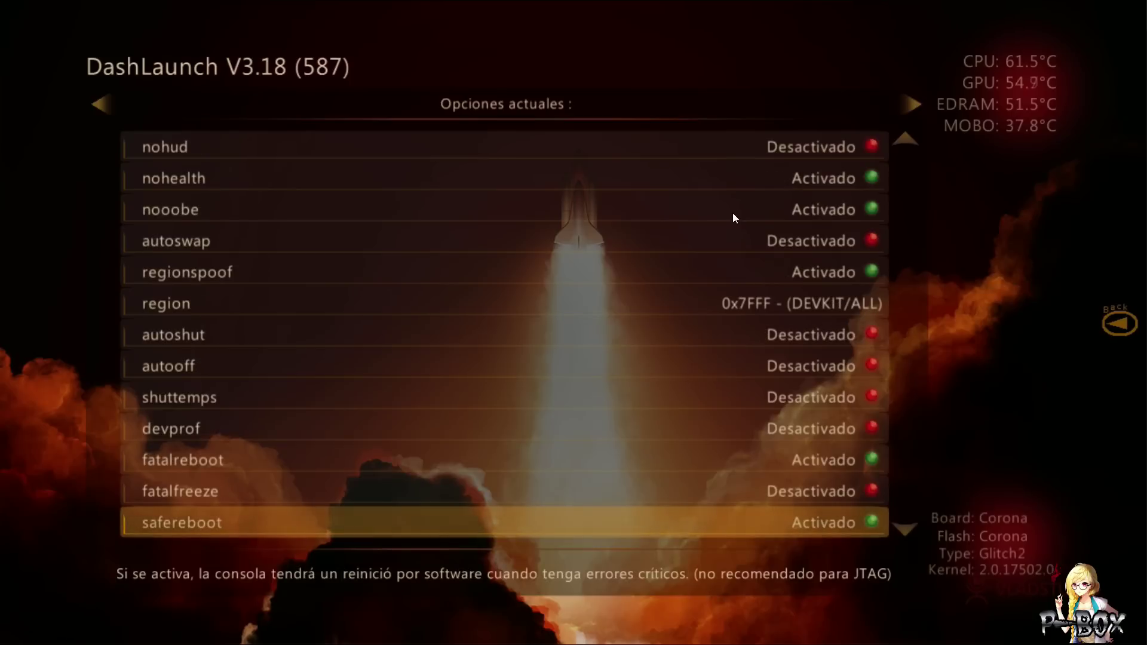